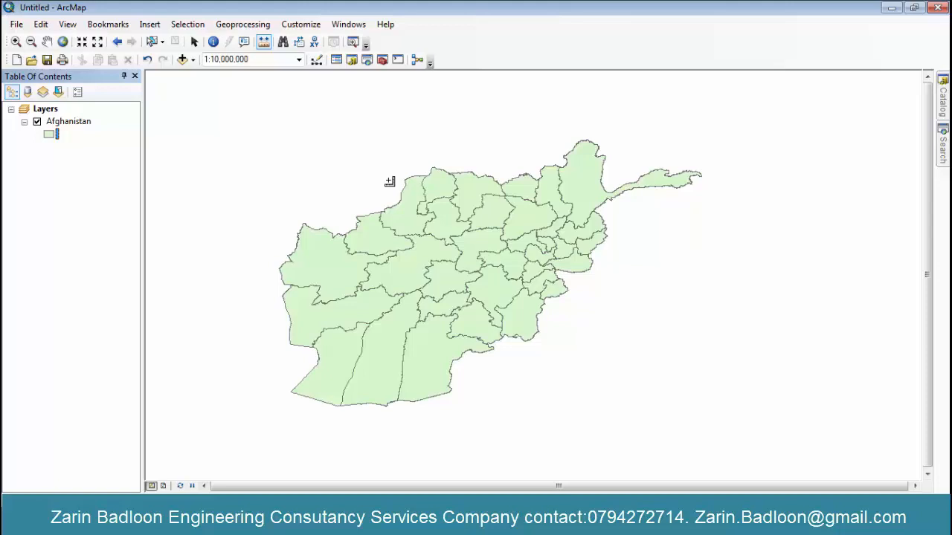
Review the list of predefined map scales and keep the current scale
{"action": "left_click", "coordinate": [238, 59]}
{"action": "left_click", "coordinate": [298, 60]}
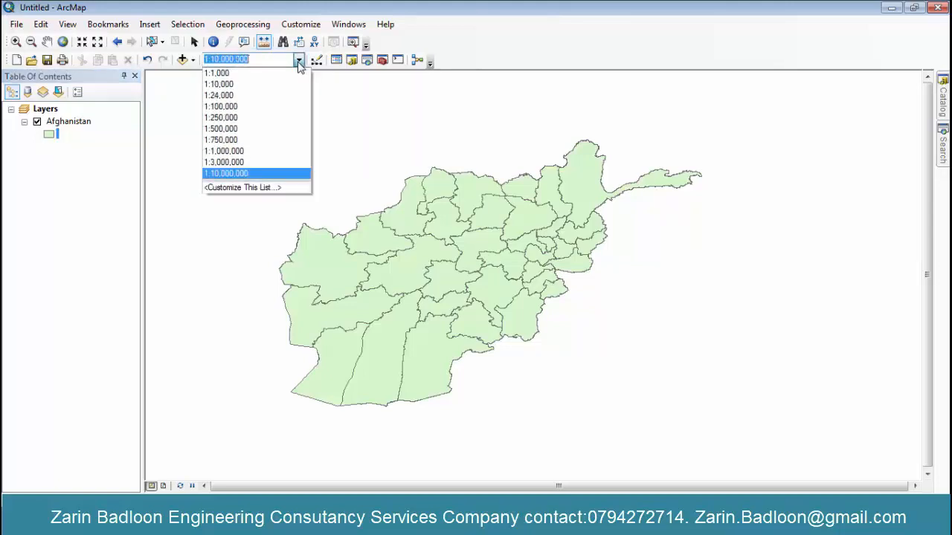
{"action": "left_click", "coordinate": [298, 60]}
{"action": "left_click", "coordinate": [279, 59]}
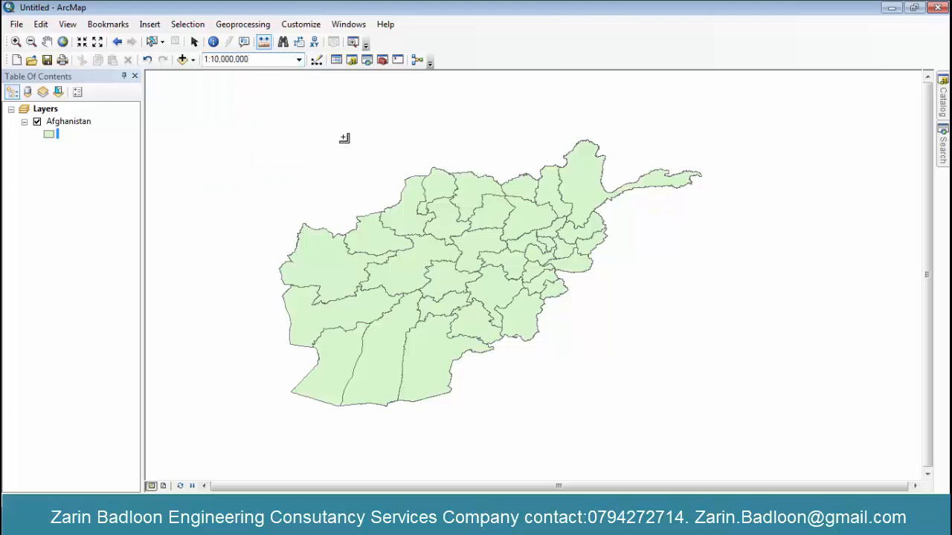
Examine the Afghanistan layer in data view at several larger and smaller map scales
{"action": "scroll", "coordinate": [408, 200], "scroll_direction": "down", "scroll_amount": 3}
{"action": "scroll", "coordinate": [409, 200], "scroll_direction": "up", "scroll_amount": 2}
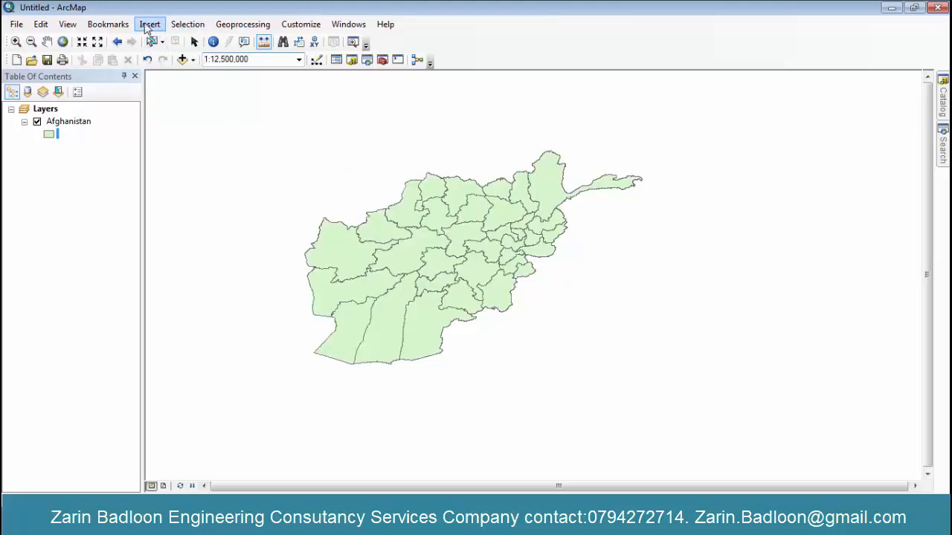
{"action": "left_click", "coordinate": [80, 25]}
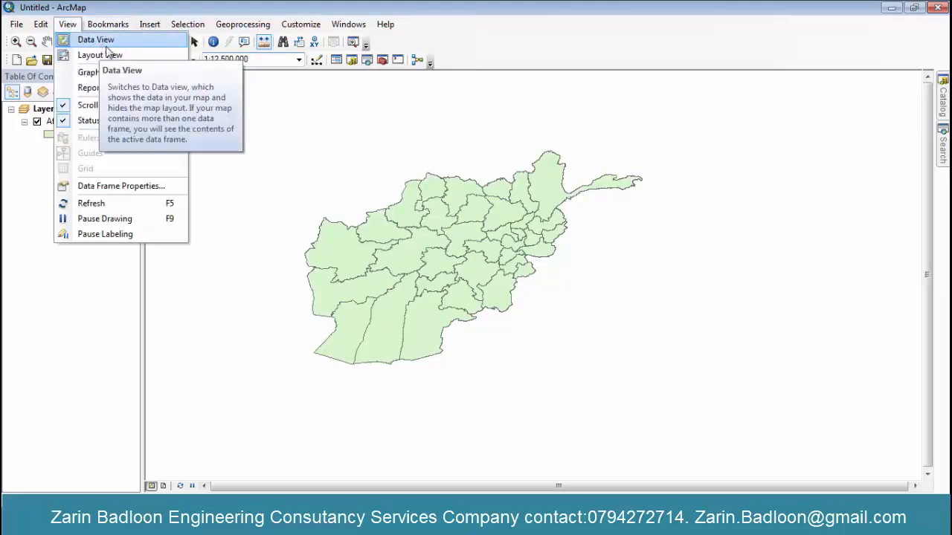
{"action": "left_click", "coordinate": [67, 26]}
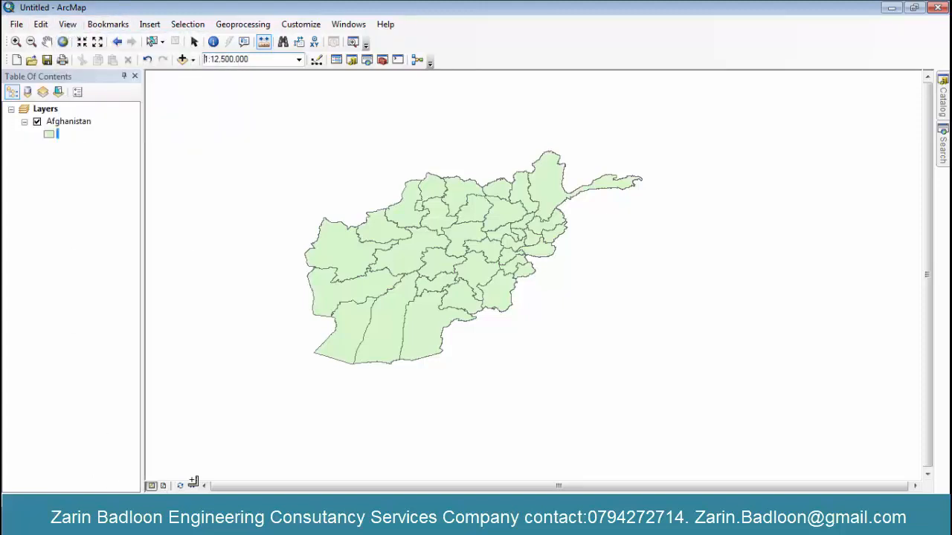
{"action": "scroll", "coordinate": [460, 267], "scroll_direction": "up", "scroll_amount": 1}
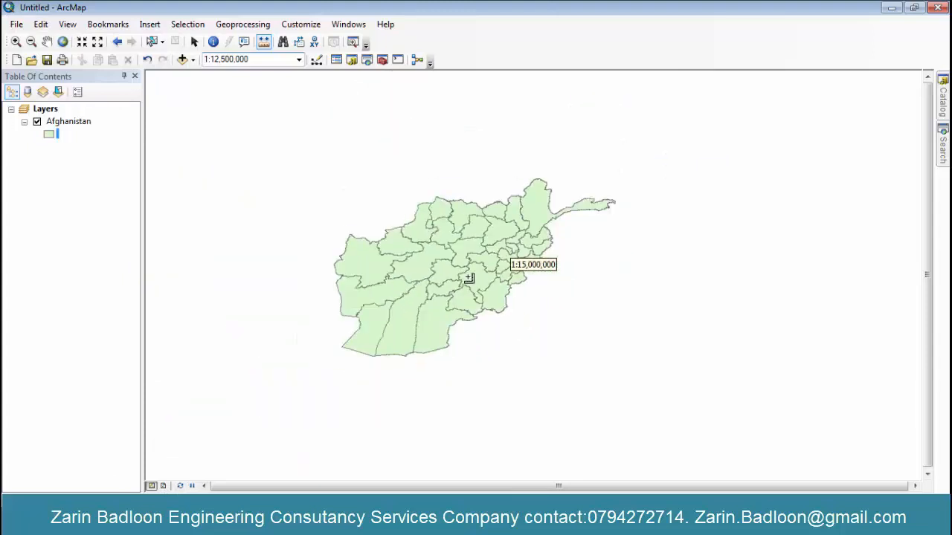
{"action": "scroll", "coordinate": [460, 268], "scroll_direction": "up", "scroll_amount": 1}
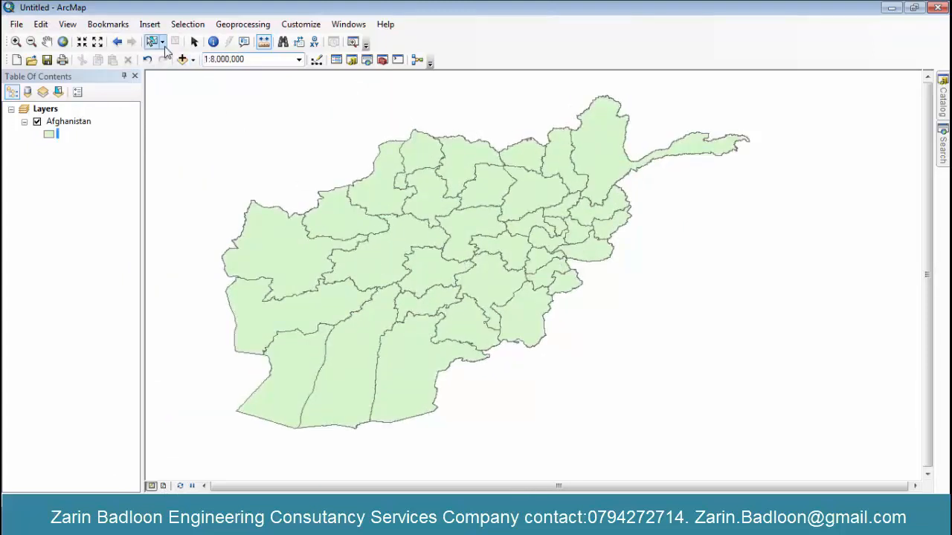
{"action": "scroll", "coordinate": [401, 195], "scroll_direction": "down", "scroll_amount": 5}
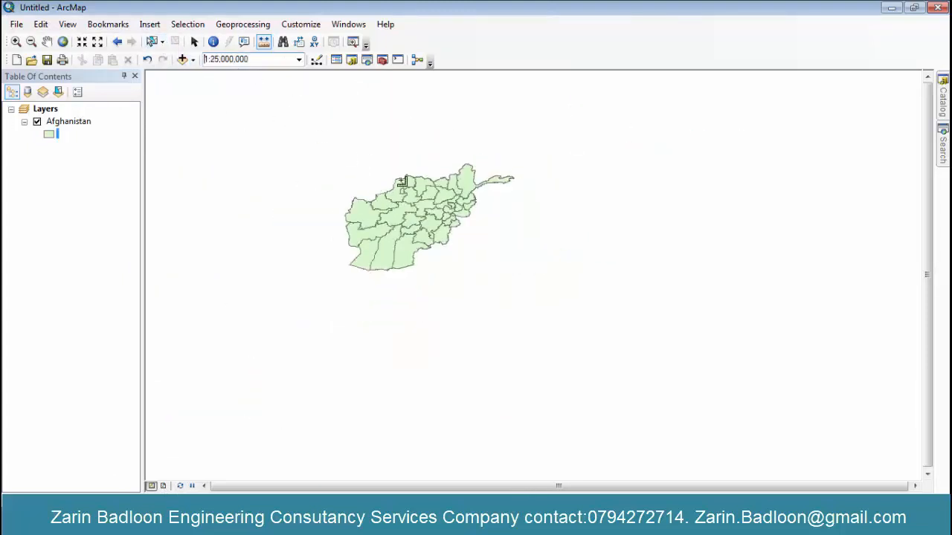
{"action": "scroll", "coordinate": [411, 216], "scroll_direction": "up", "scroll_amount": 4}
{"action": "scroll", "coordinate": [399, 209], "scroll_direction": "up", "scroll_amount": 4}
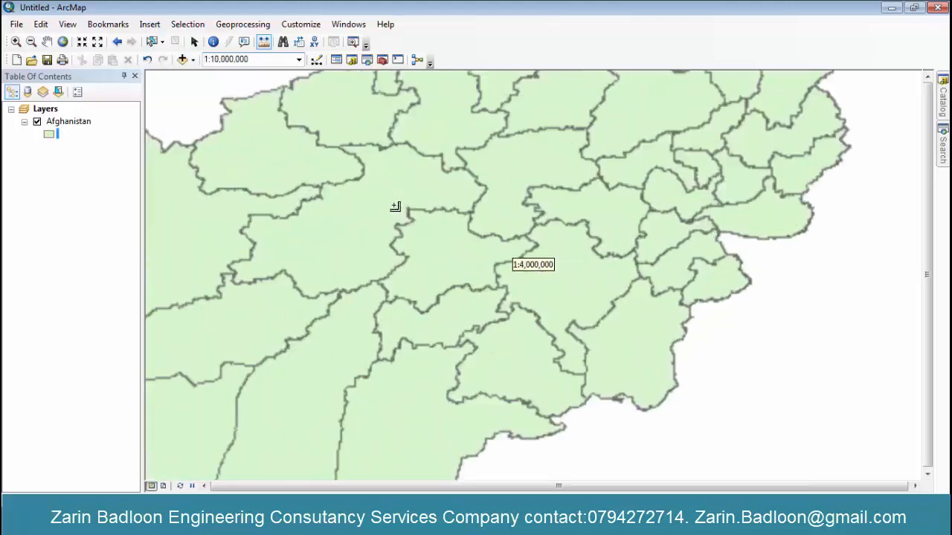
{"action": "scroll", "coordinate": [419, 208], "scroll_direction": "down", "scroll_amount": 4}
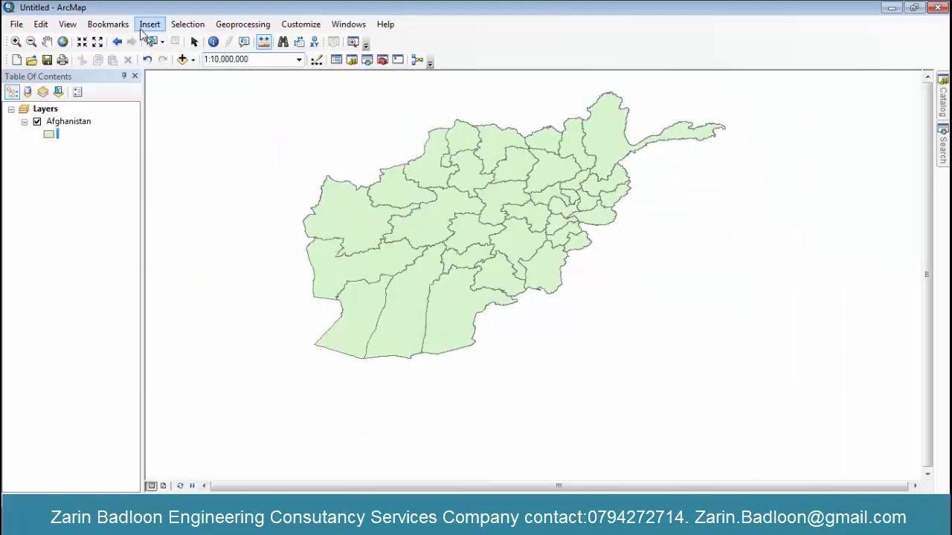
Switch to layout view and examine the map page at different magnifications
{"action": "left_click", "coordinate": [68, 25]}
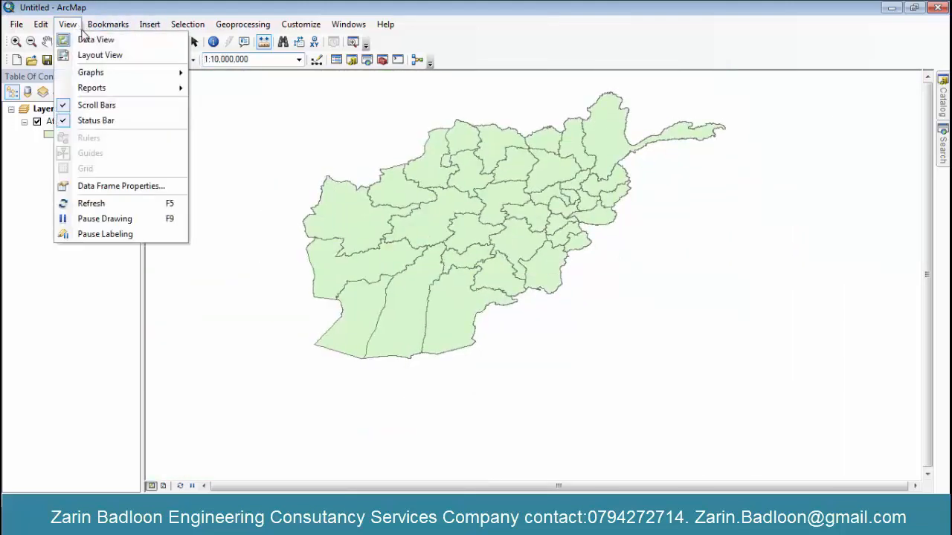
{"action": "left_click", "coordinate": [77, 56]}
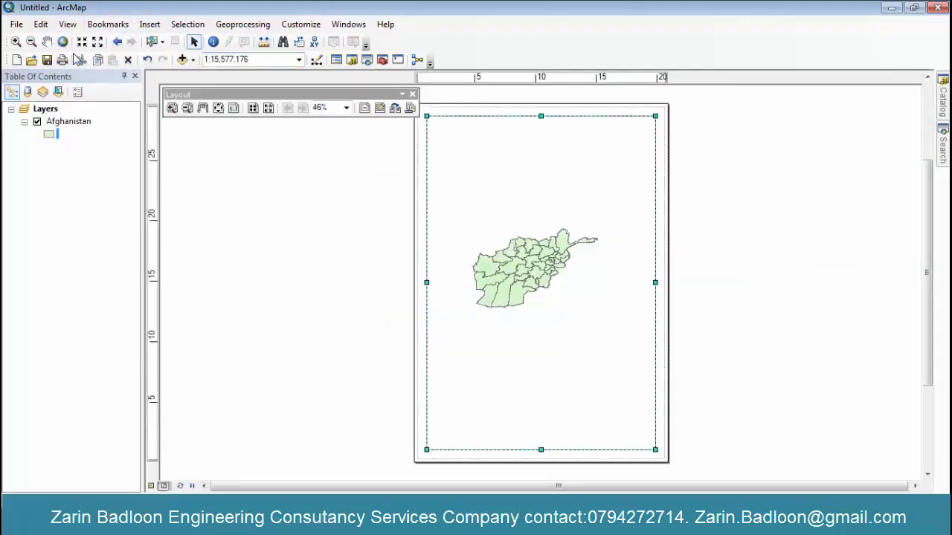
{"action": "left_click", "coordinate": [372, 252]}
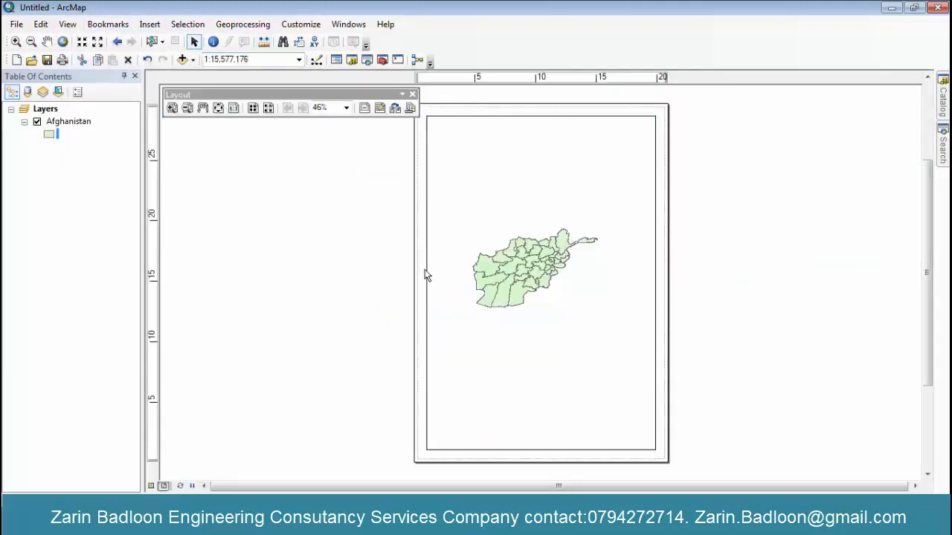
{"action": "scroll", "coordinate": [508, 290], "scroll_direction": "up", "scroll_amount": 3}
{"action": "scroll", "coordinate": [508, 287], "scroll_direction": "down", "scroll_amount": 4}
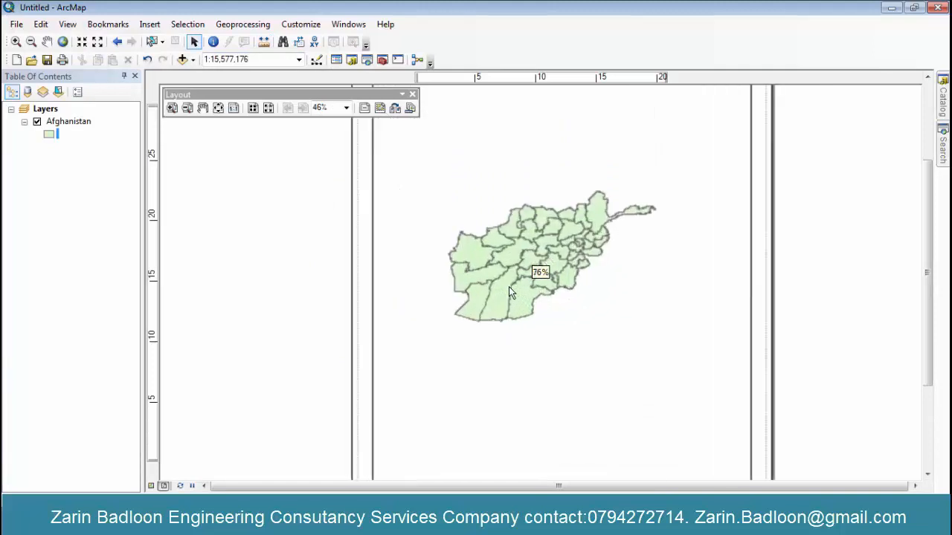
{"action": "scroll", "coordinate": [509, 287], "scroll_direction": "up", "scroll_amount": 2}
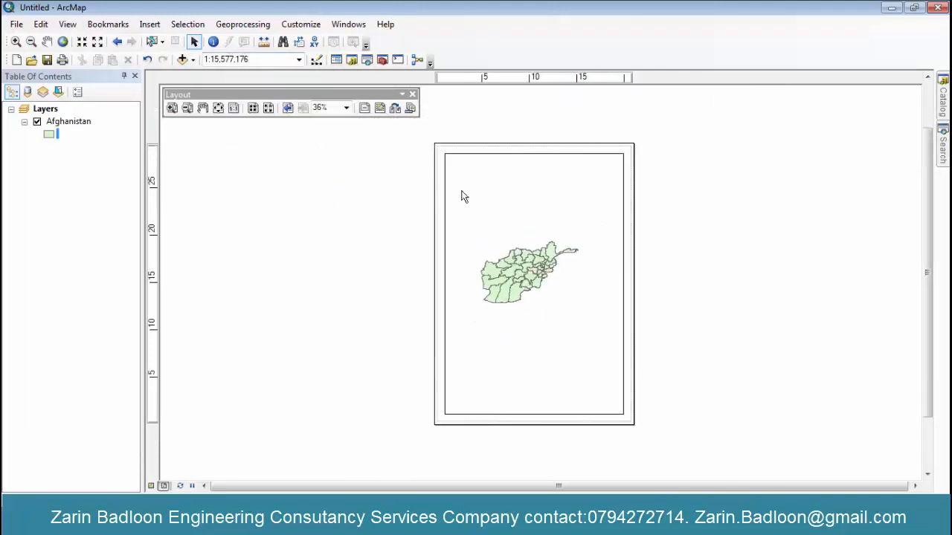
{"action": "scroll", "coordinate": [465, 197], "scroll_direction": "up", "scroll_amount": 3}
{"action": "scroll", "coordinate": [490, 246], "scroll_direction": "down", "scroll_amount": 4}
{"action": "scroll", "coordinate": [489, 246], "scroll_direction": "up", "scroll_amount": 3}
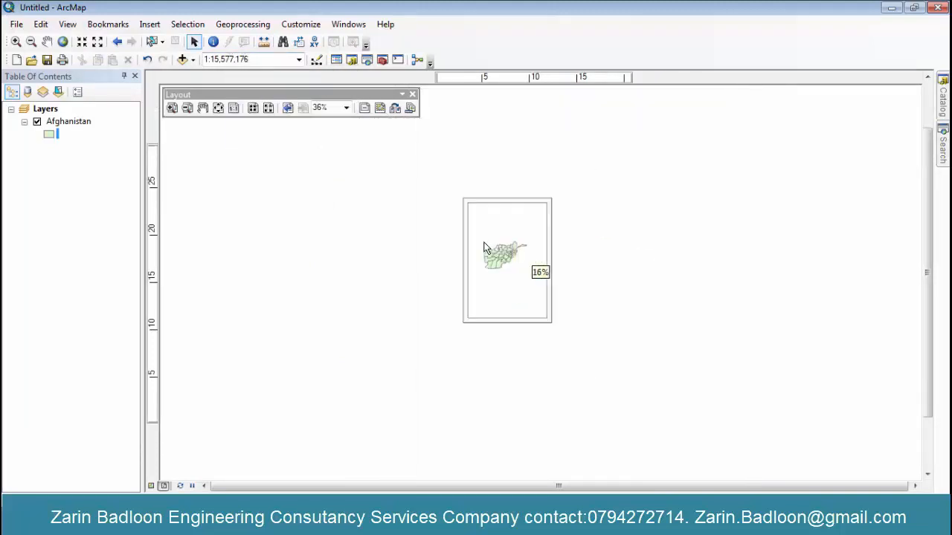
{"action": "scroll", "coordinate": [486, 252], "scroll_direction": "down", "scroll_amount": 3}
Enlarge the map inside the layout's data frame to 1:8,000,000 and shift the page slightly
{"action": "left_click", "coordinate": [512, 246]}
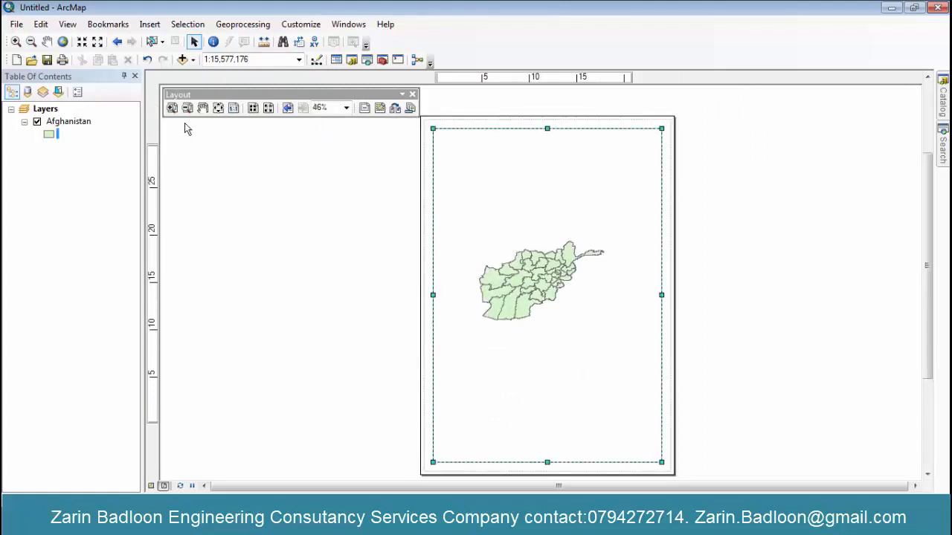
{"action": "left_click", "coordinate": [533, 280]}
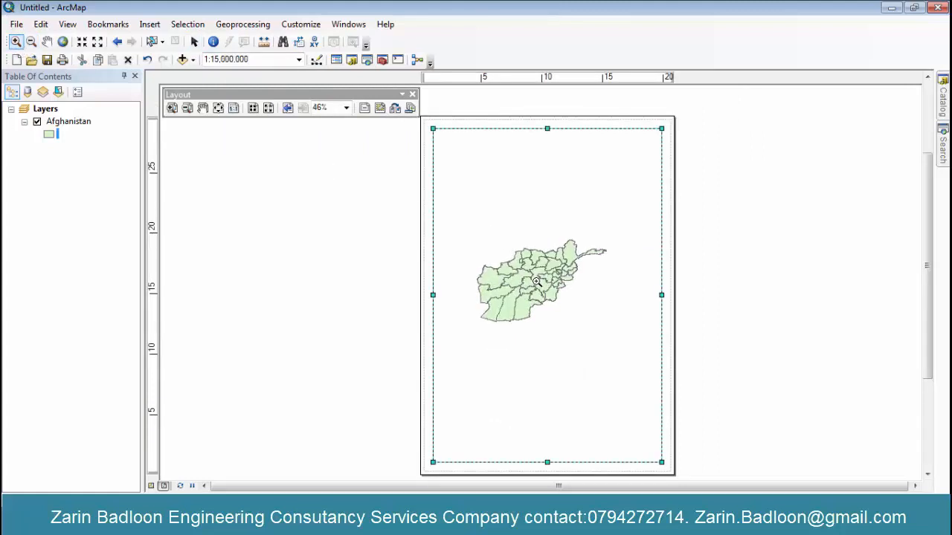
{"action": "left_click", "coordinate": [533, 281]}
{"action": "left_click", "coordinate": [532, 280]}
{"action": "left_click", "coordinate": [531, 279]}
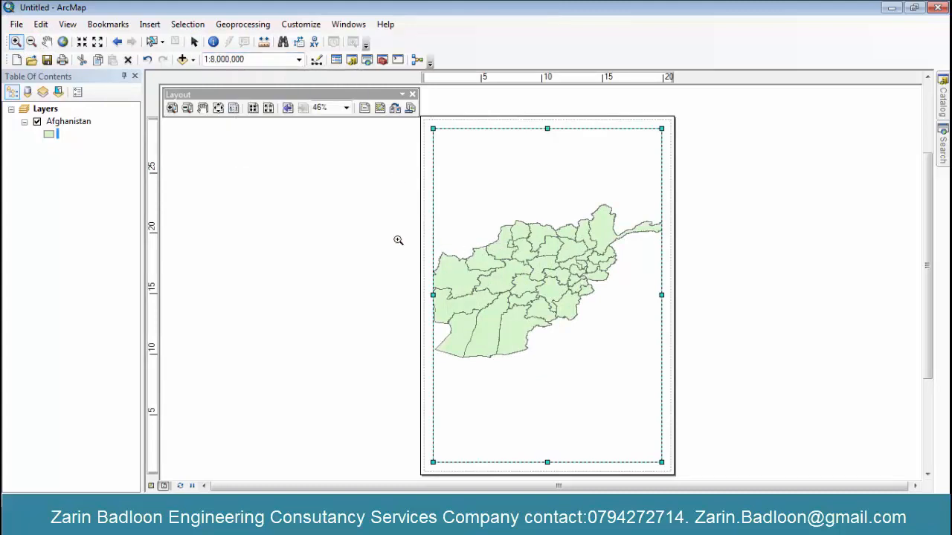
{"action": "left_click", "coordinate": [203, 107]}
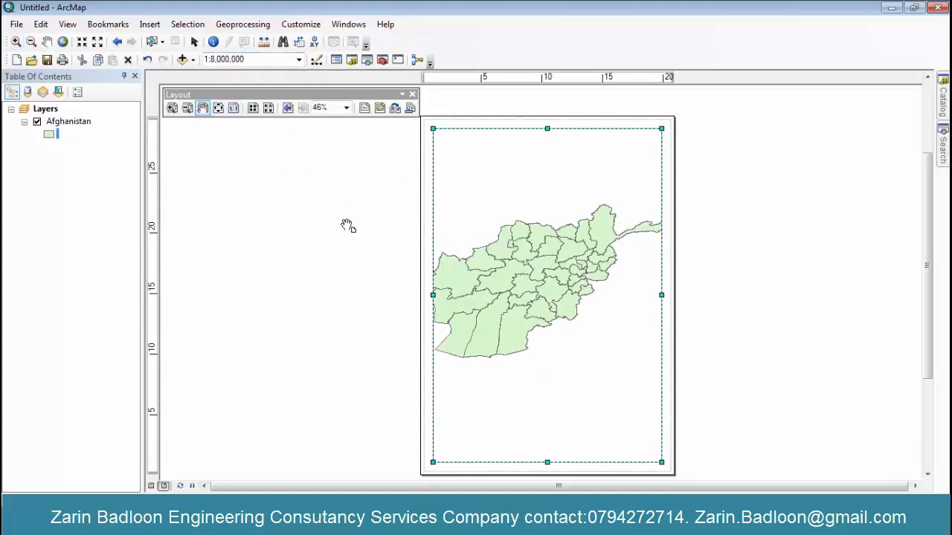
{"action": "left_click_drag", "start_coordinate": [419, 253], "coordinate": [422, 255]}
{"action": "scroll", "coordinate": [576, 247], "scroll_direction": "up", "scroll_amount": 2}
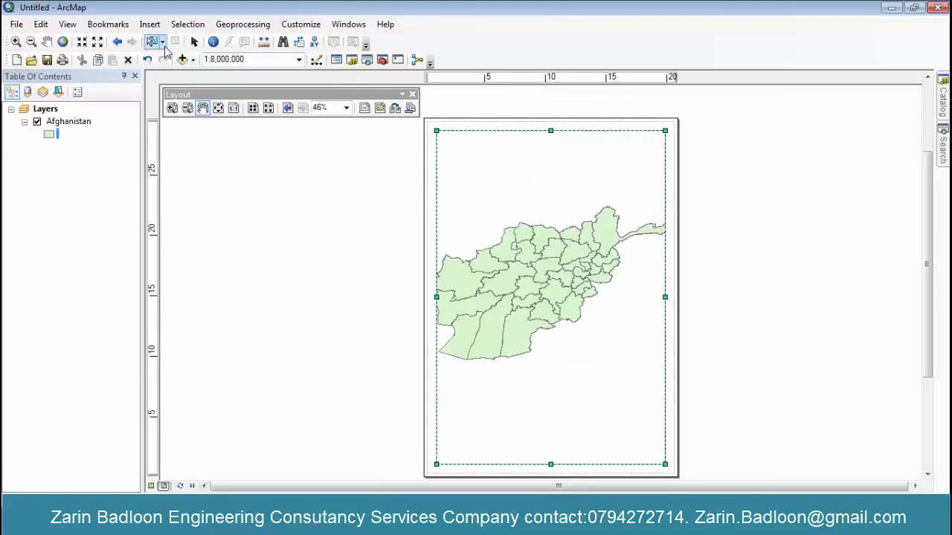
Return the map to data view and close the floating Layout toolbar
{"action": "left_click", "coordinate": [68, 25]}
{"action": "left_click", "coordinate": [82, 40]}
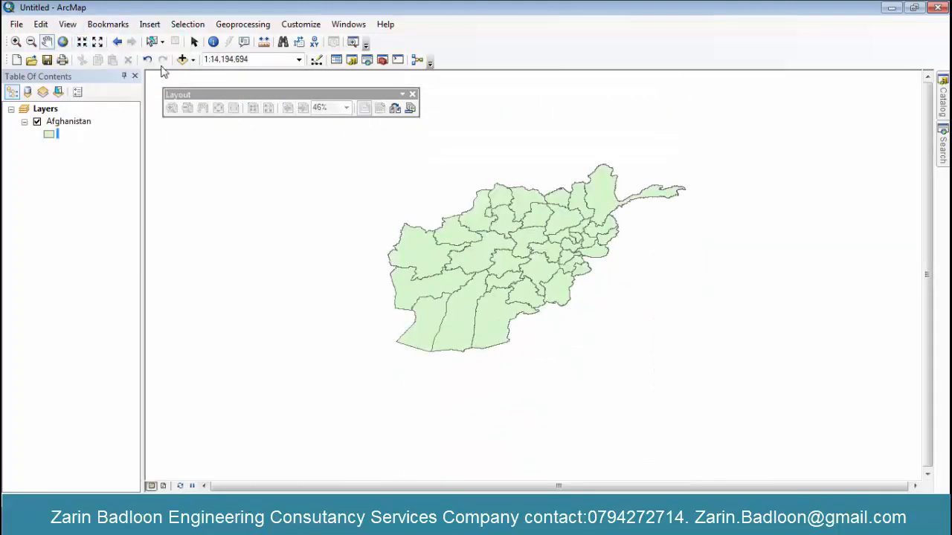
{"action": "left_click", "coordinate": [413, 94]}
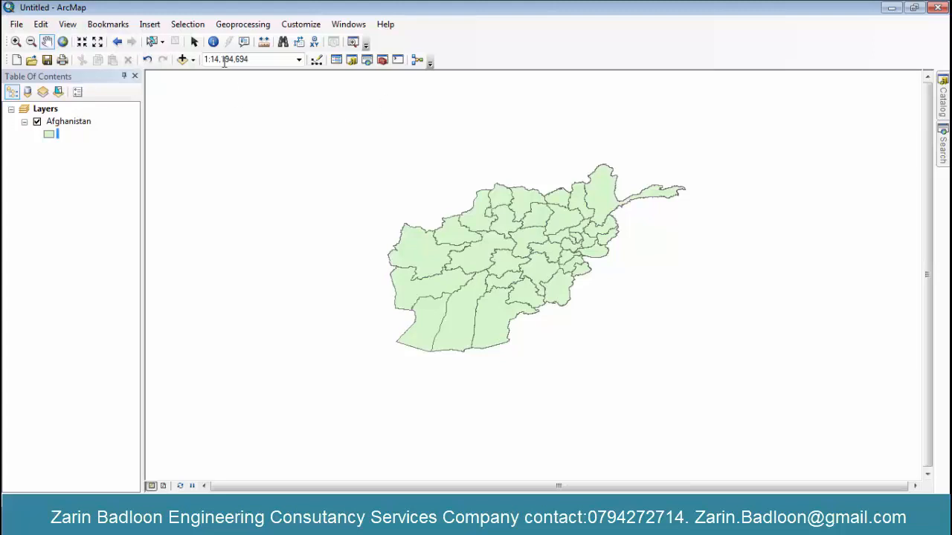
Show the Editor toolbar above the map to look over its tools, and close it again
{"action": "left_click", "coordinate": [316, 61]}
{"action": "left_click_drag", "start_coordinate": [231, 82], "coordinate": [561, 111]}
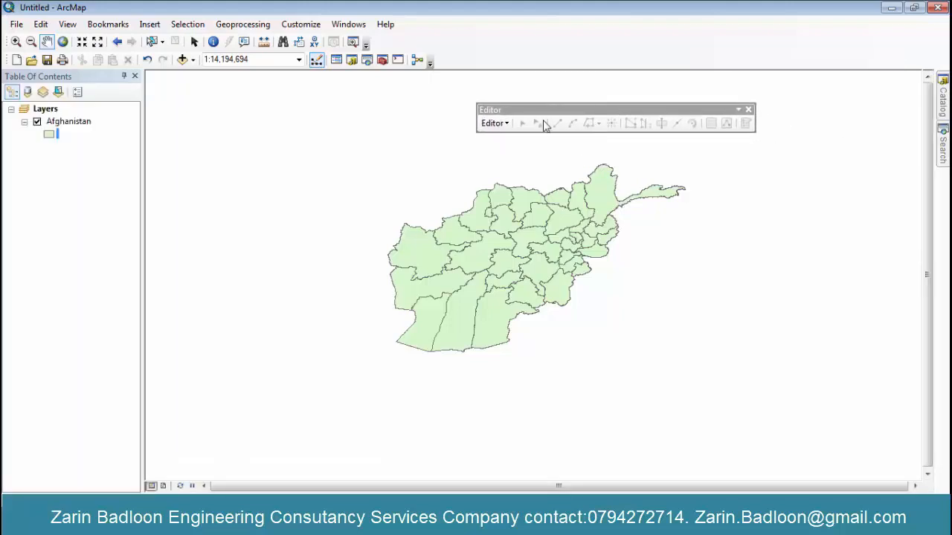
{"action": "left_click", "coordinate": [749, 109]}
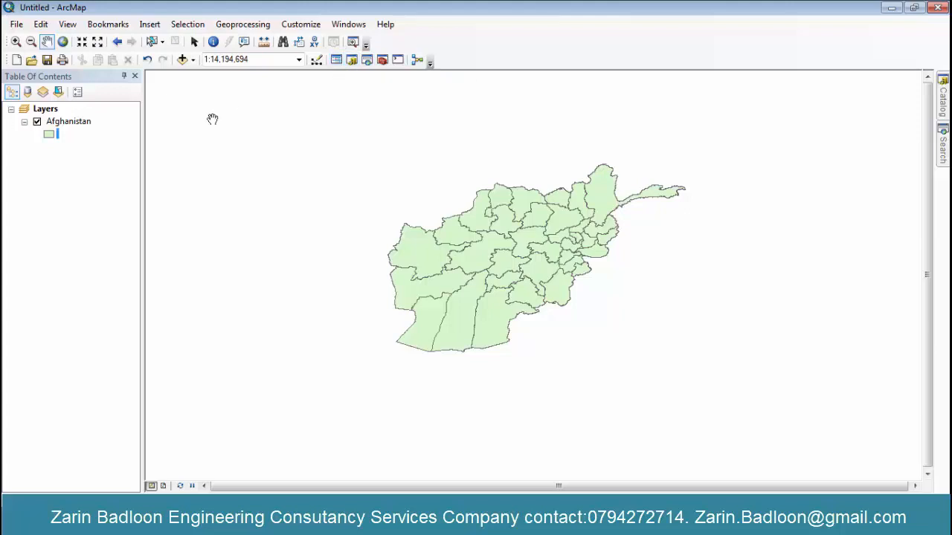
Look over the Catalog's top-level entries and examine the Afghanistan map at scales of 1:10,000,000 and 1:8,000,000
{"action": "left_click", "coordinate": [352, 60]}
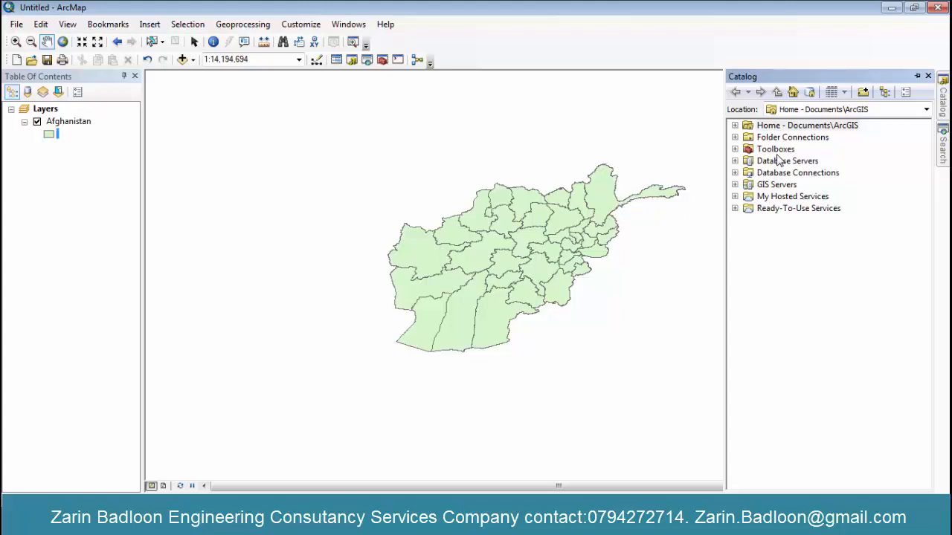
{"action": "scroll", "coordinate": [617, 214], "scroll_direction": "up", "scroll_amount": 2}
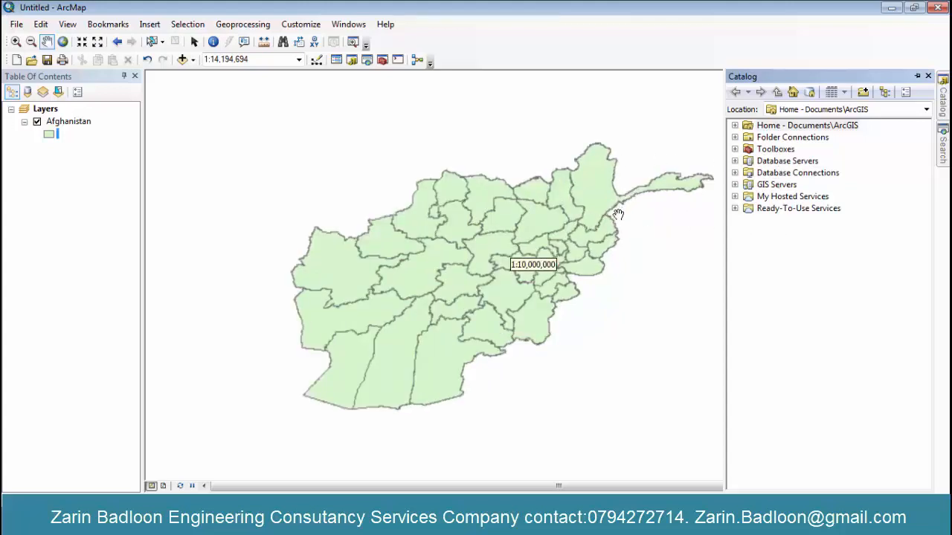
{"action": "left_click_drag", "start_coordinate": [631, 228], "coordinate": [583, 219]}
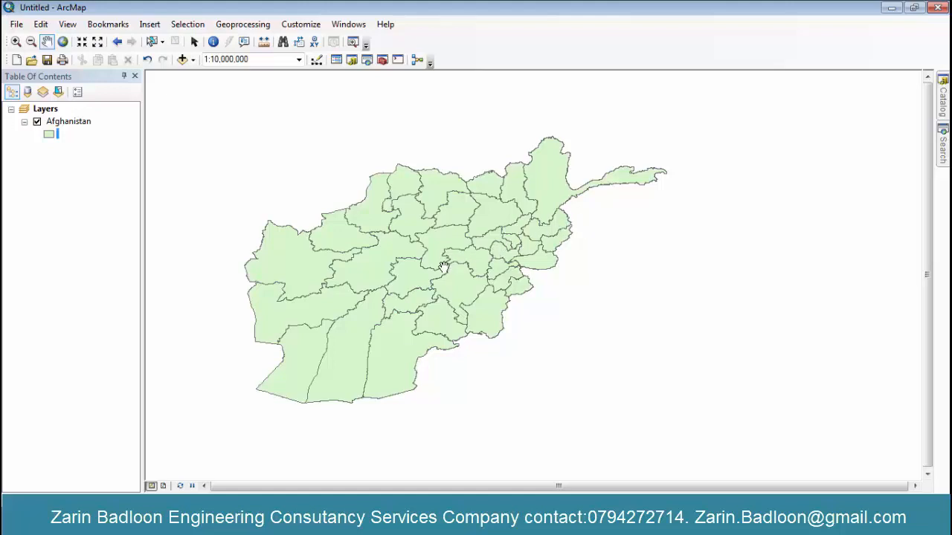
{"action": "scroll", "coordinate": [394, 288], "scroll_direction": "down", "scroll_amount": 1}
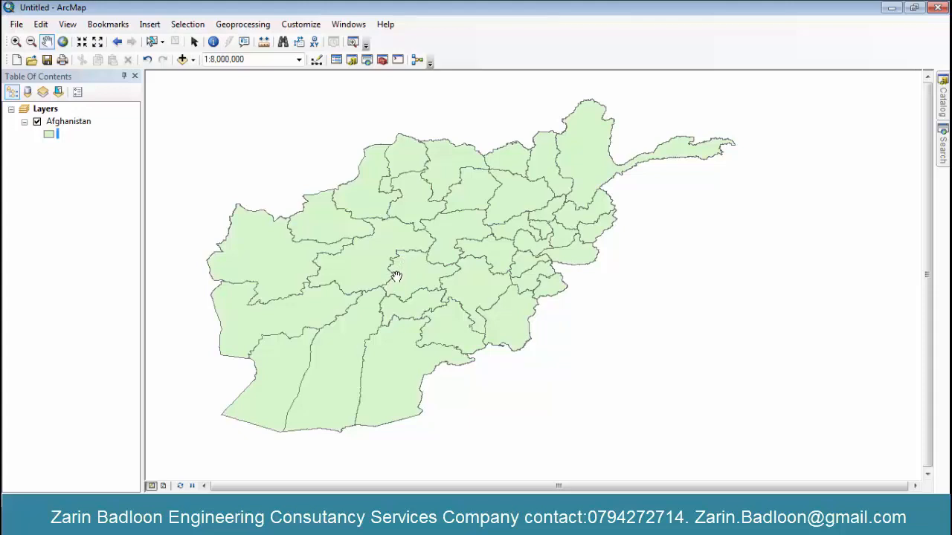
{"action": "scroll", "coordinate": [582, 247], "scroll_direction": "up", "scroll_amount": 1}
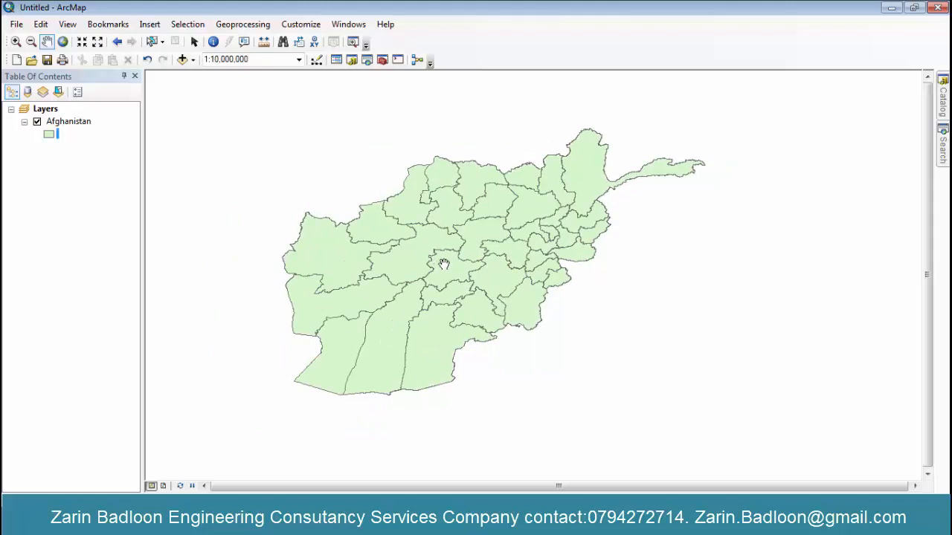
{"action": "scroll", "coordinate": [446, 264], "scroll_direction": "down", "scroll_amount": 1}
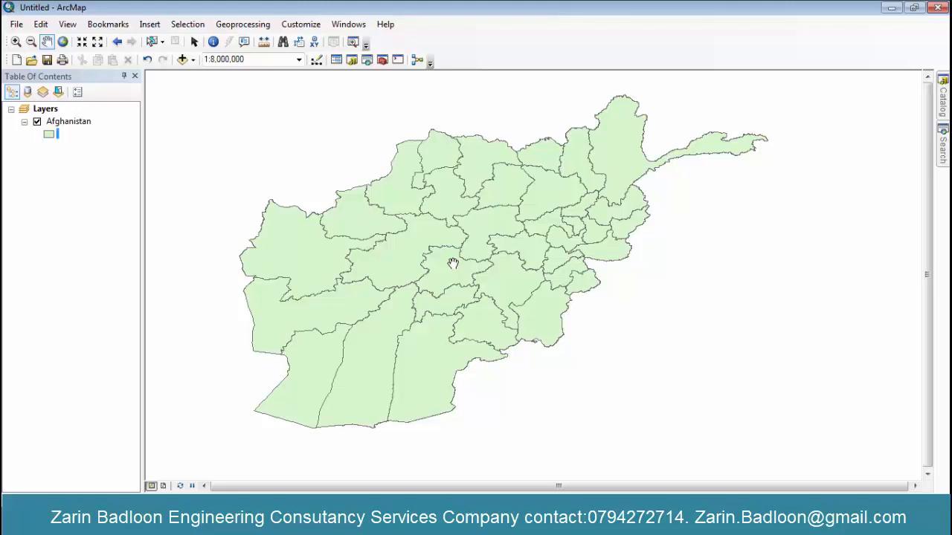
Reopen the Catalog and inspect the contents of Database Servers, collapsing the entry again
{"action": "left_click", "coordinate": [943, 111]}
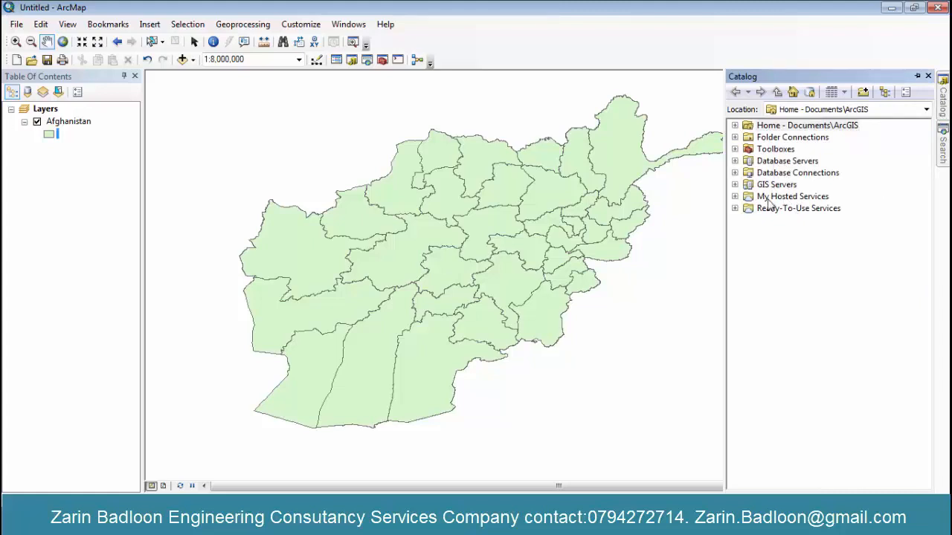
{"action": "left_click", "coordinate": [769, 234]}
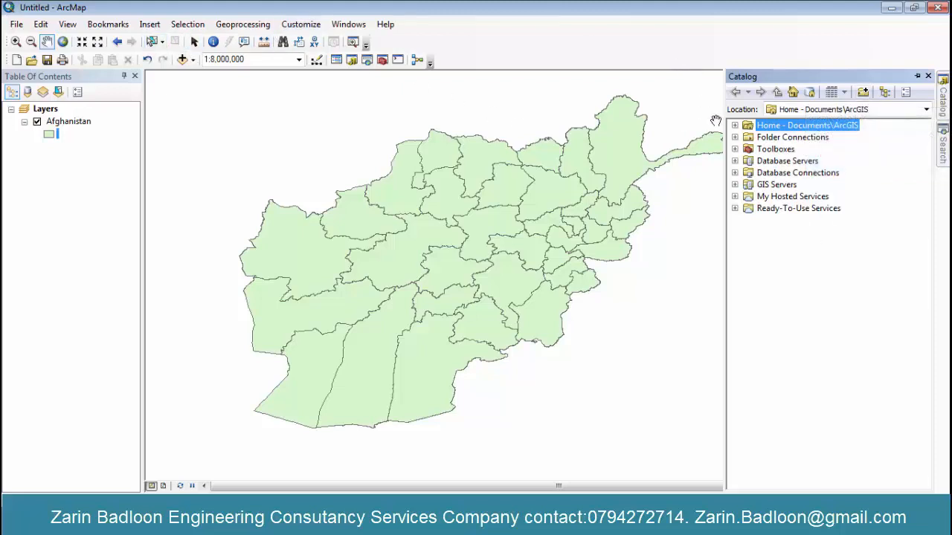
{"action": "left_click", "coordinate": [735, 161]}
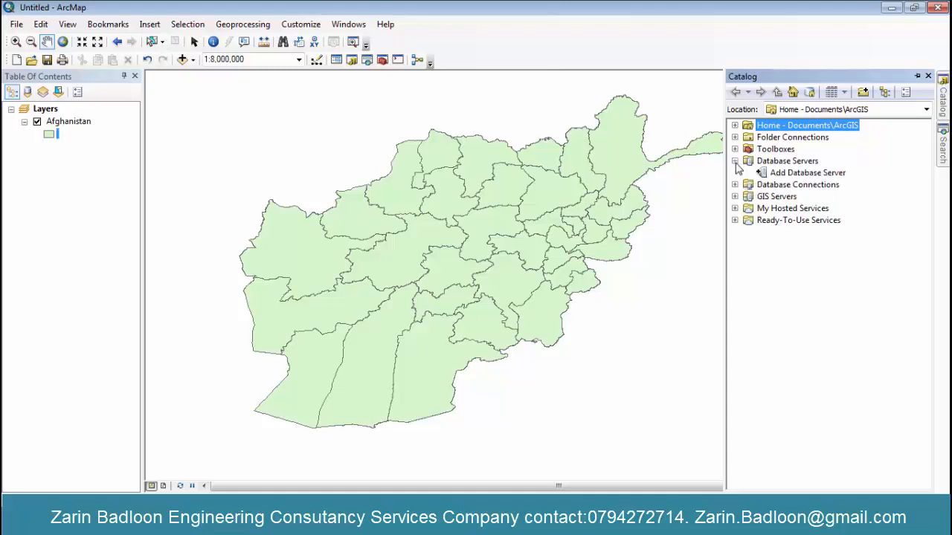
{"action": "left_click", "coordinate": [735, 162]}
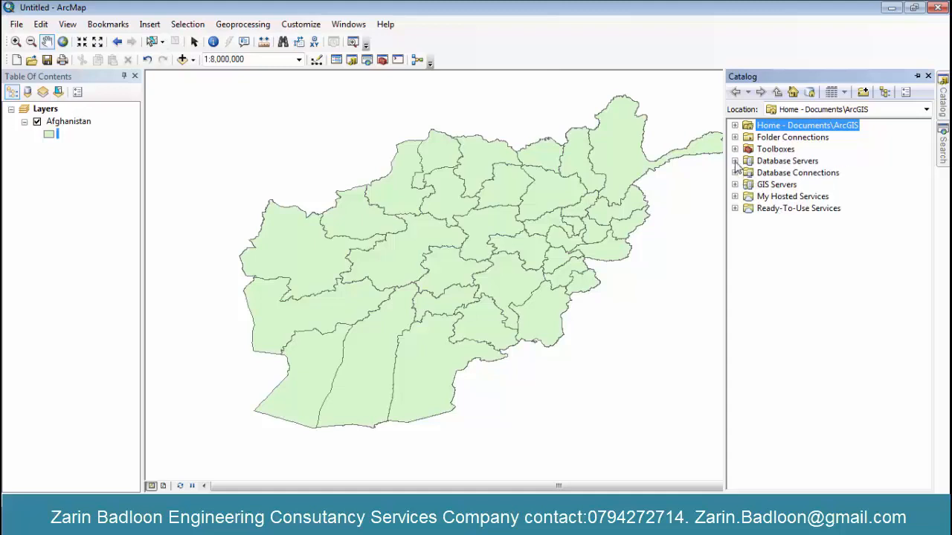
Connect the Catalog to the GIS folder on drive E
{"action": "left_click", "coordinate": [863, 92]}
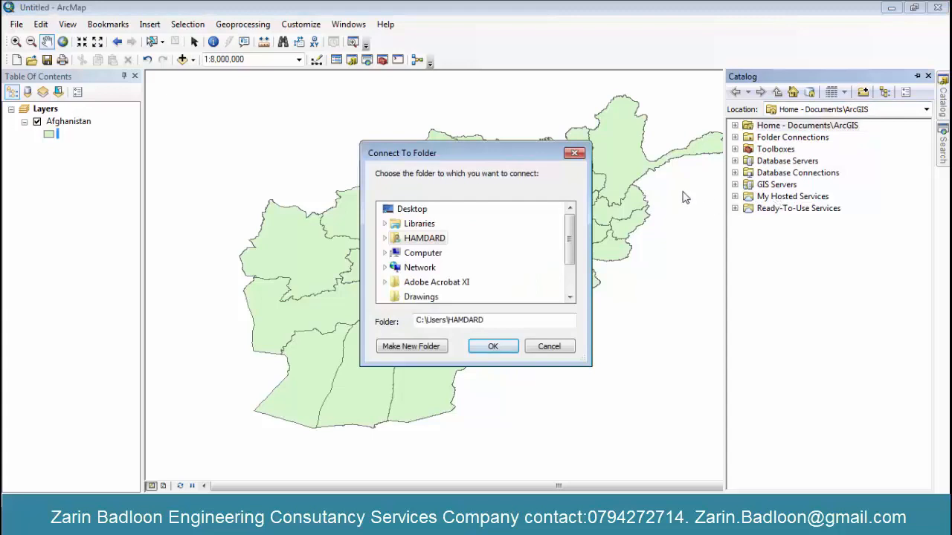
{"action": "left_click", "coordinate": [385, 253]}
{"action": "left_click", "coordinate": [393, 254]}
{"action": "scroll", "coordinate": [439, 260], "scroll_direction": "down", "scroll_amount": 2}
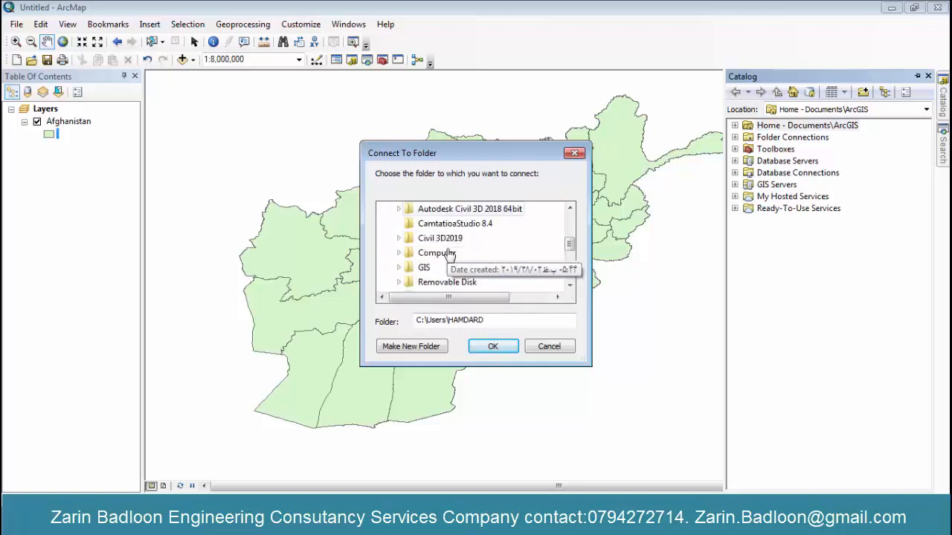
{"action": "left_click", "coordinate": [422, 224]}
{"action": "left_click", "coordinate": [493, 345]}
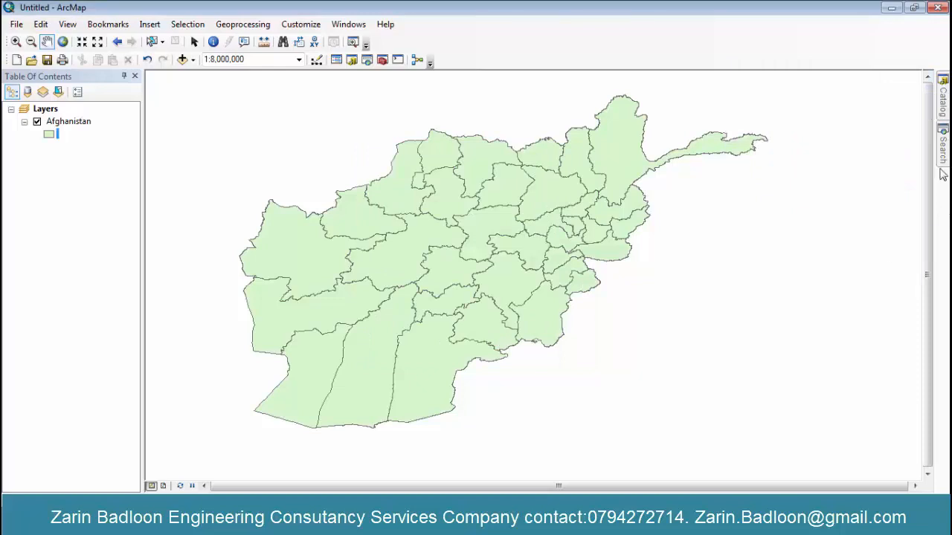
Go to the E:\GIS folder connection in the Catalog and expand its Afghanistan Shapefiles folder
{"action": "left_click", "coordinate": [943, 111]}
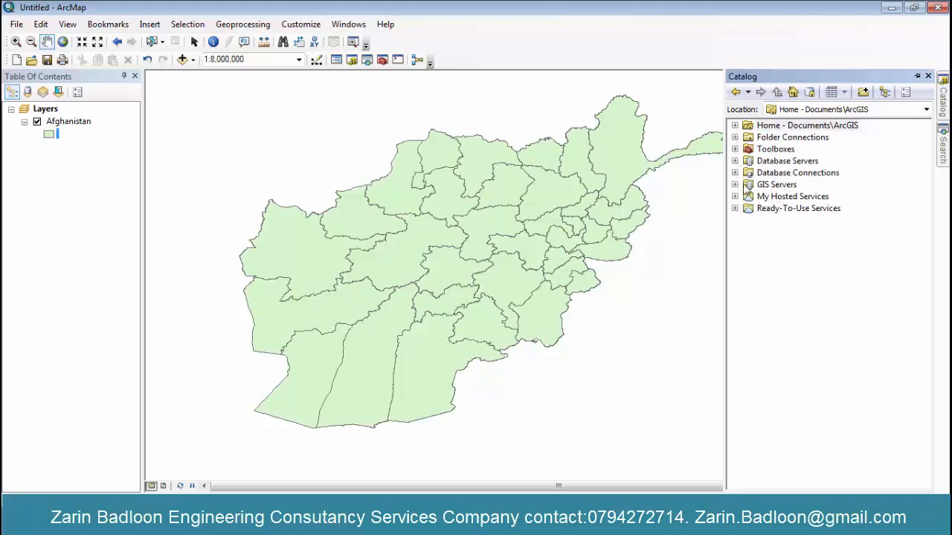
{"action": "left_click", "coordinate": [926, 109]}
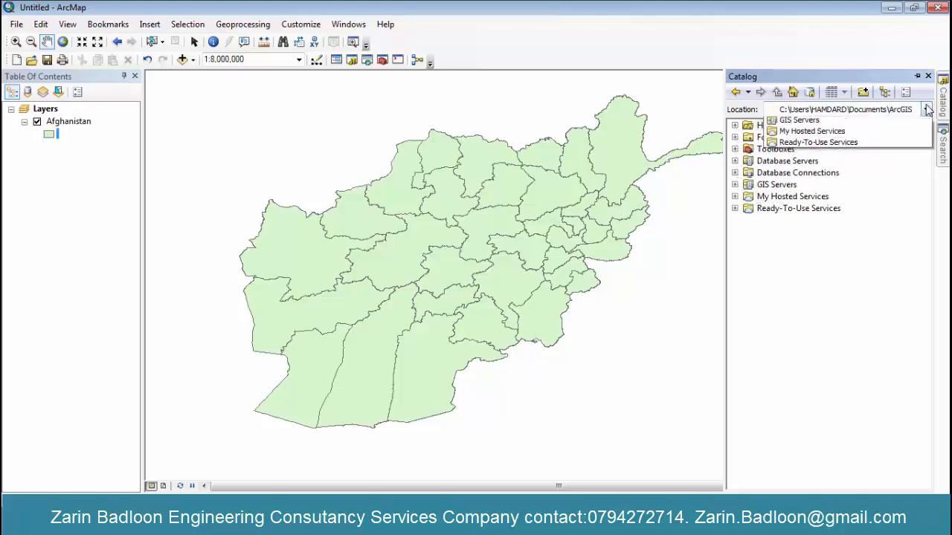
{"action": "left_click", "coordinate": [836, 158]}
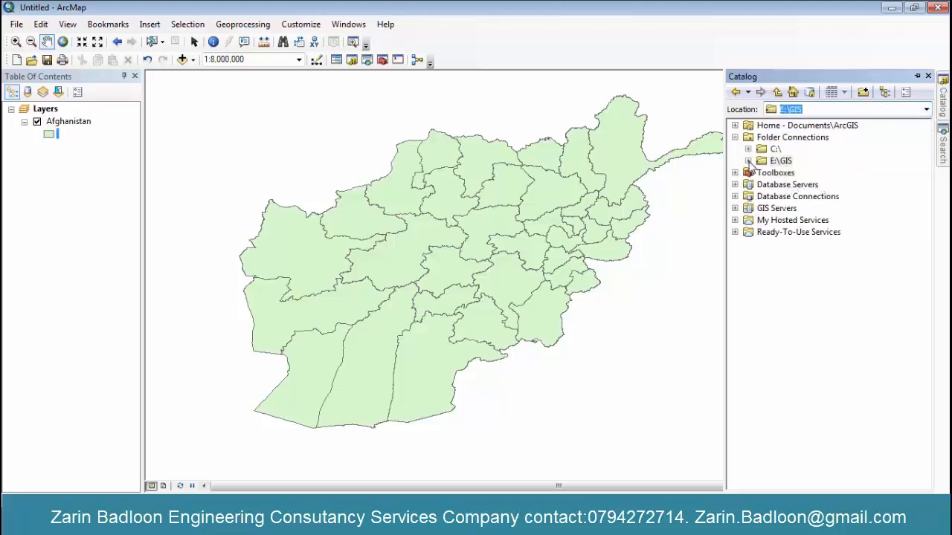
{"action": "left_click", "coordinate": [749, 161]}
{"action": "left_click", "coordinate": [760, 172]}
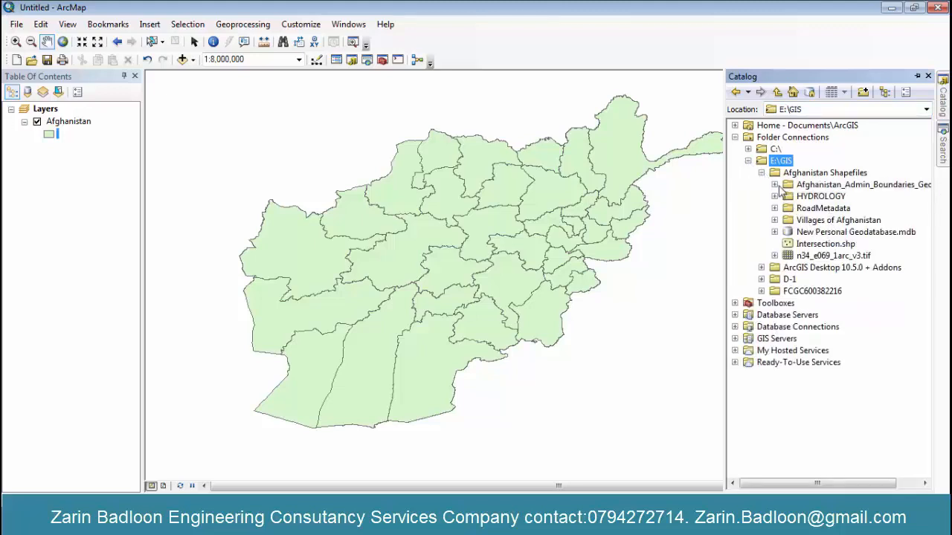
Add Admin_Boundaries_Line.shp from the Afghanistan admin boundaries folder to the map as a layer below Afghanistan
{"action": "left_click", "coordinate": [775, 184]}
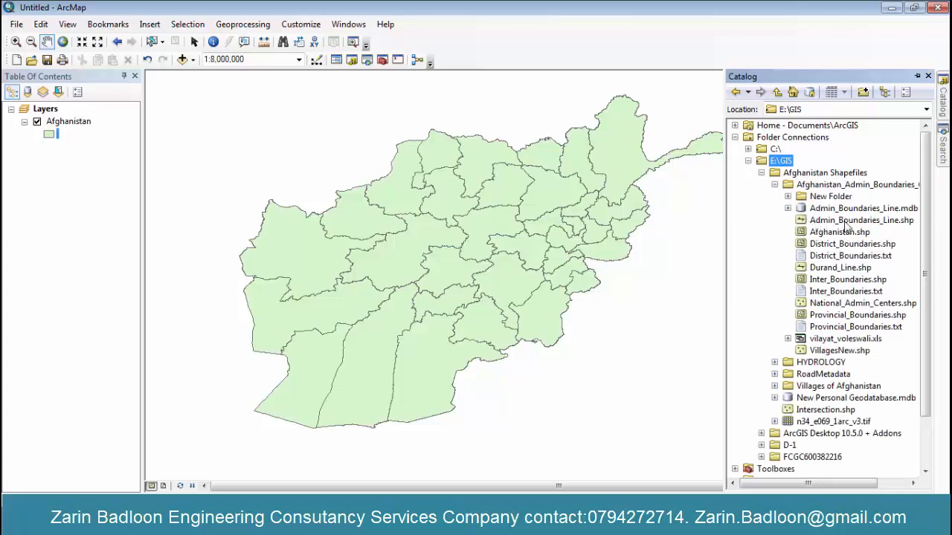
{"action": "left_click", "coordinate": [819, 223]}
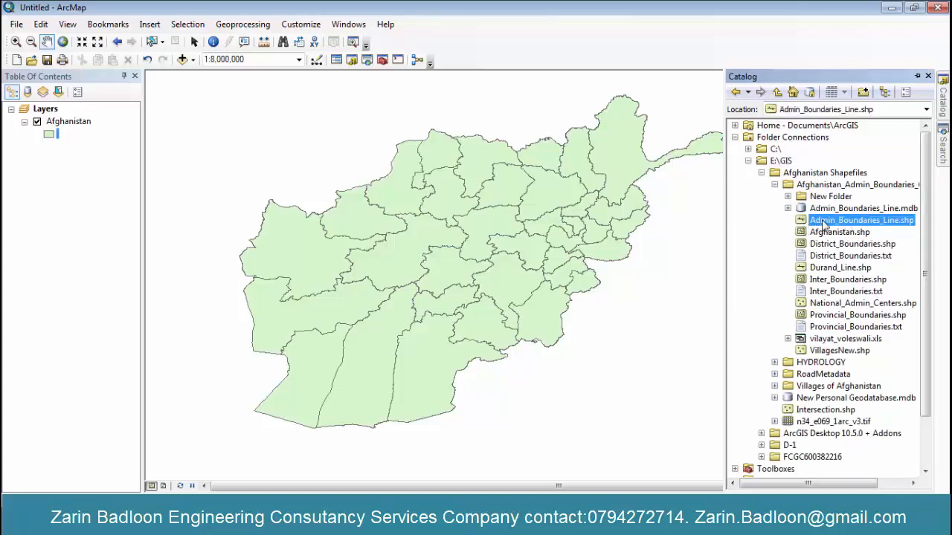
{"action": "left_click_drag", "start_coordinate": [814, 222], "coordinate": [83, 195]}
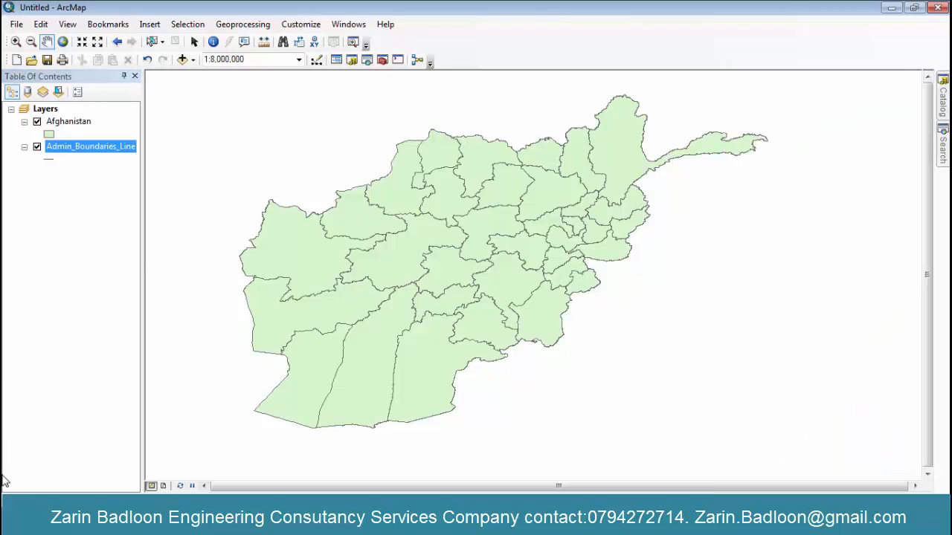
Look through the installed programs for the ArcGIS group, examine its applications such as ArcCatalog 10.5, and return to the map
{"action": "left_click", "coordinate": [10, 515]}
{"action": "left_click", "coordinate": [59, 459]}
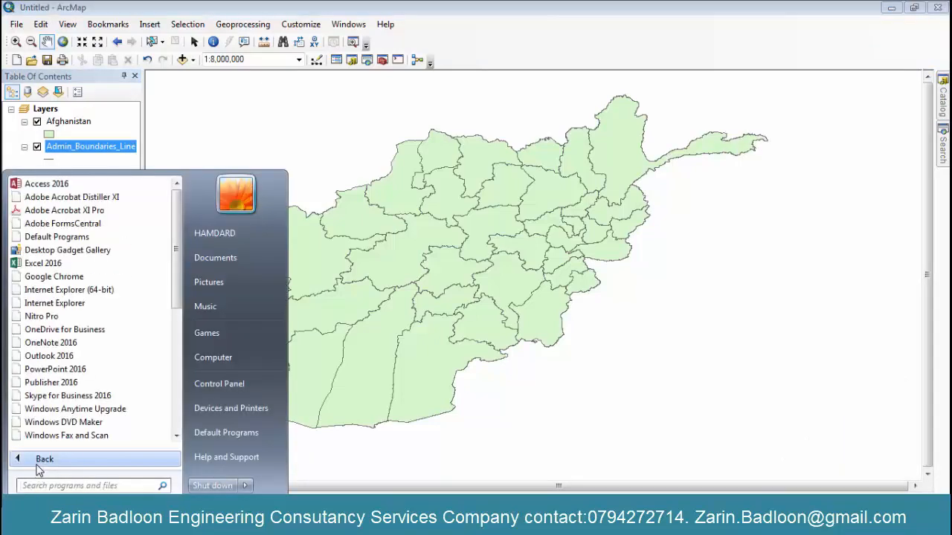
{"action": "scroll", "coordinate": [84, 413], "scroll_direction": "down", "scroll_amount": 6}
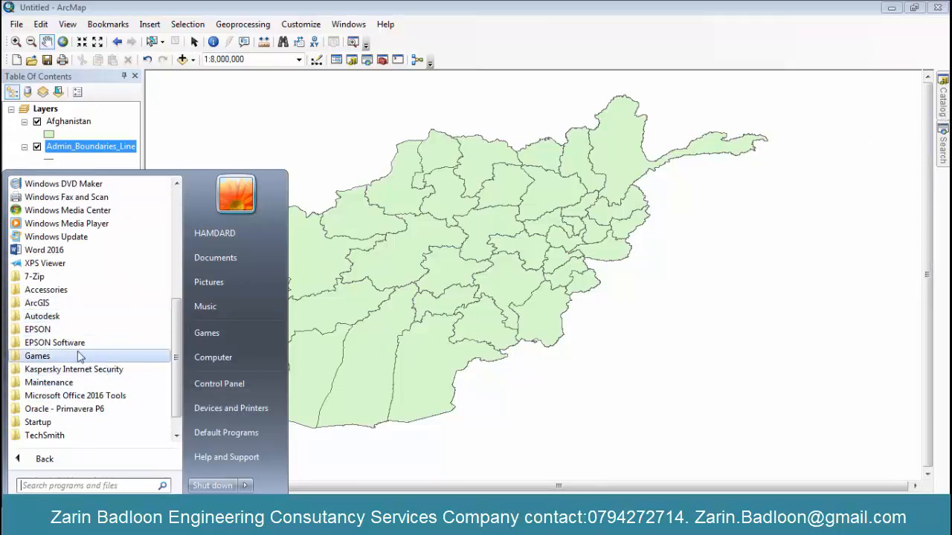
{"action": "scroll", "coordinate": [82, 361], "scroll_direction": "down", "scroll_amount": 1}
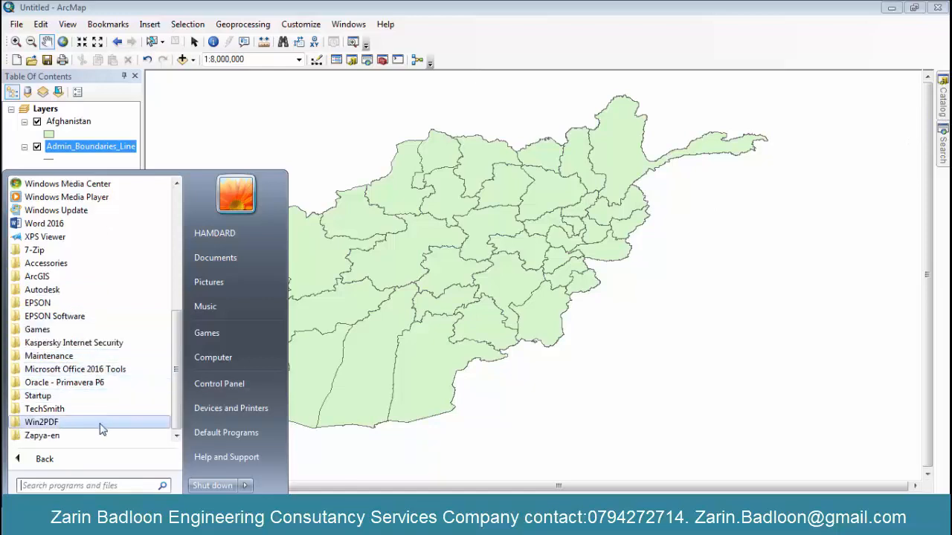
{"action": "scroll", "coordinate": [102, 429], "scroll_direction": "up", "scroll_amount": 1}
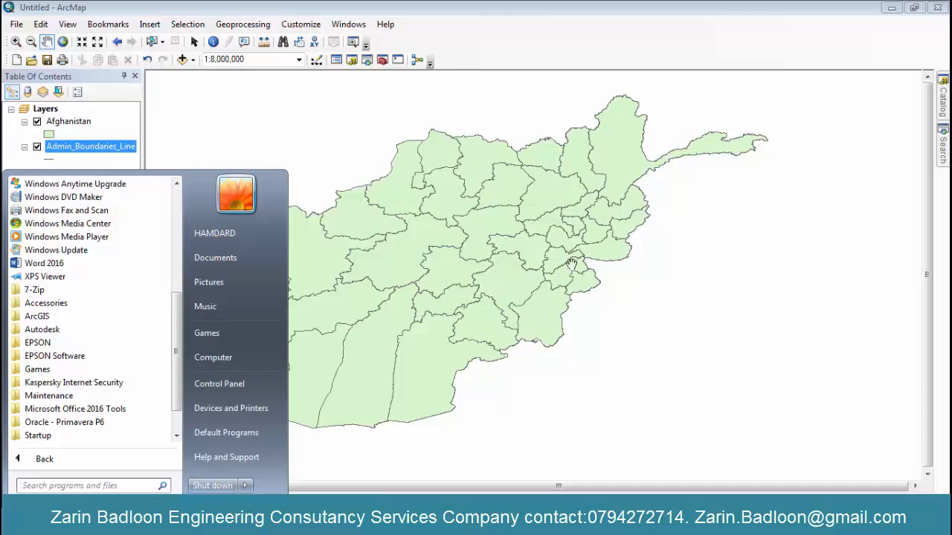
{"action": "left_click", "coordinate": [78, 317]}
{"action": "scroll", "coordinate": [119, 310], "scroll_direction": "down", "scroll_amount": 3}
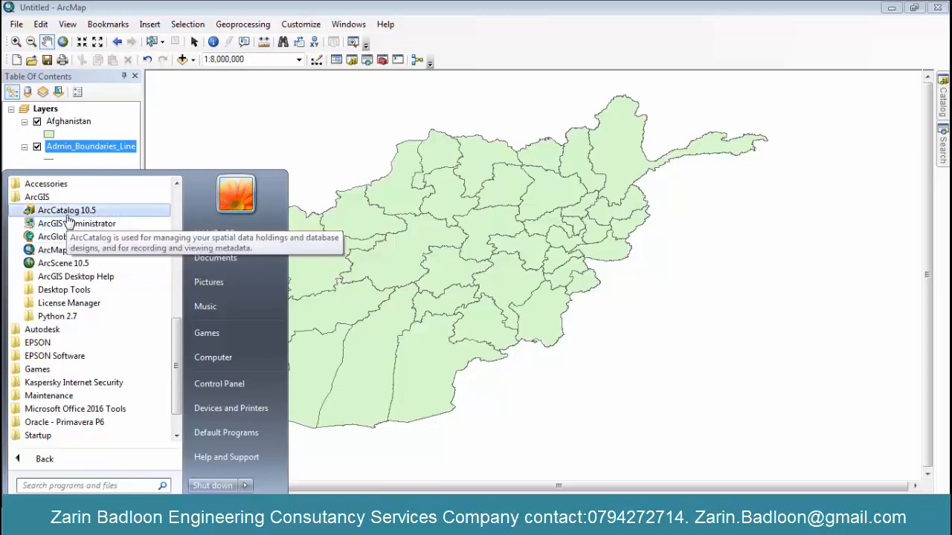
{"action": "left_click", "coordinate": [669, 305]}
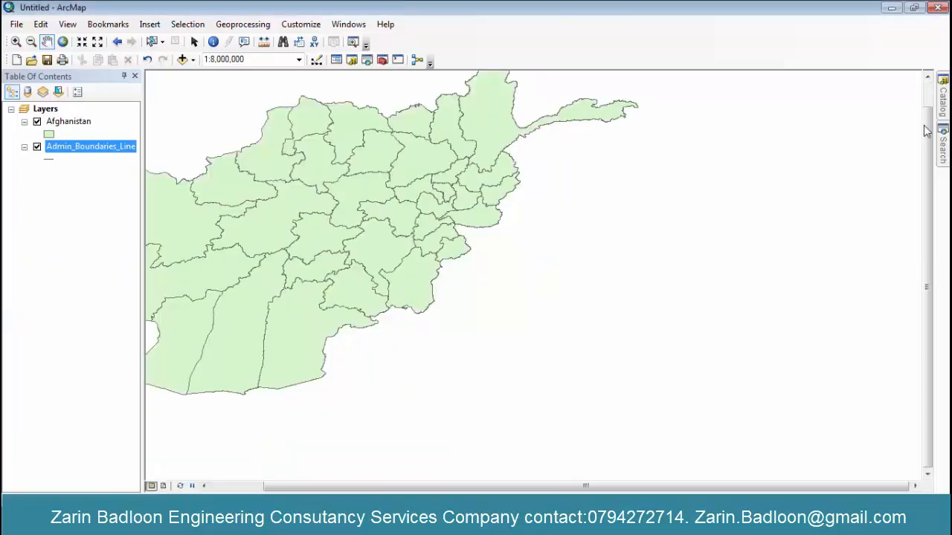
Reopen the Catalog, view the map at 1:15,000,000 and inspect the item types that can be created inside New Folder
{"action": "left_click", "coordinate": [943, 100]}
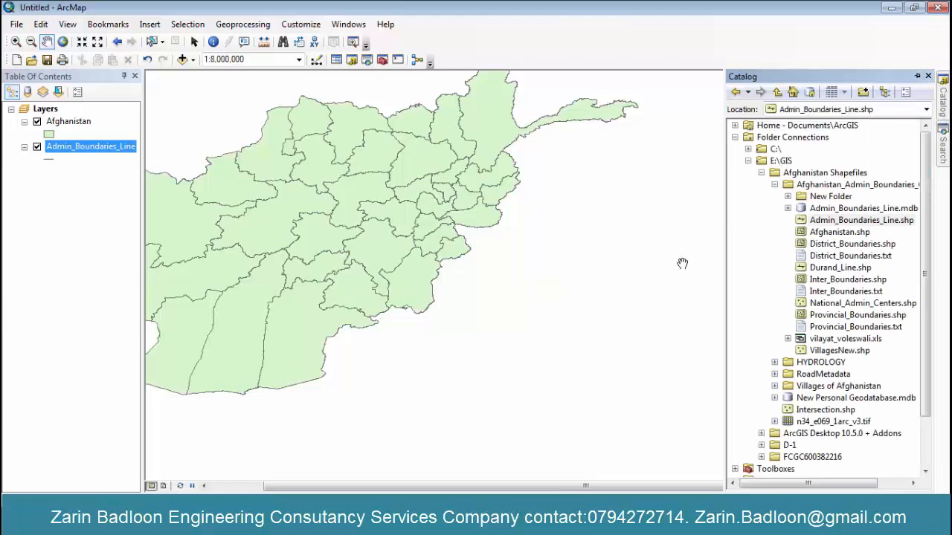
{"action": "scroll", "coordinate": [678, 266], "scroll_direction": "up", "scroll_amount": 3}
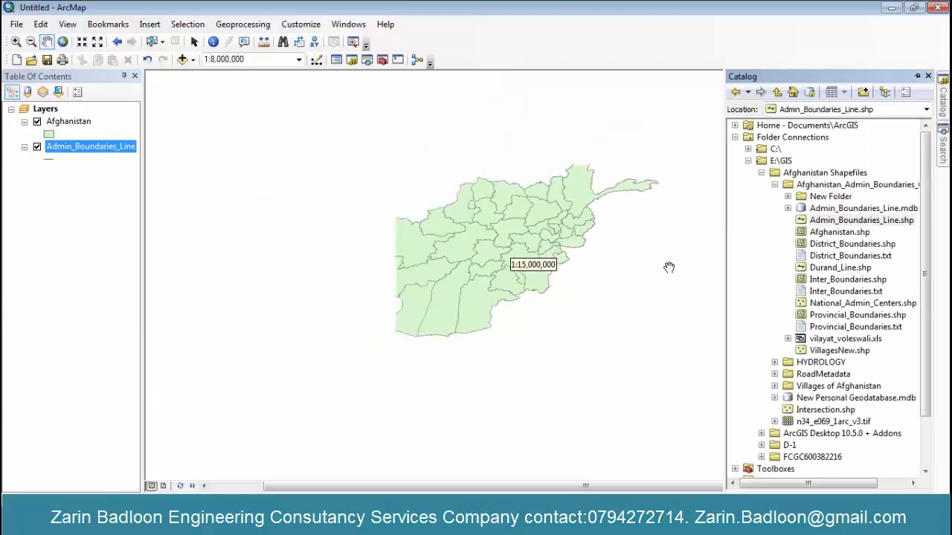
{"action": "right_click", "coordinate": [814, 198]}
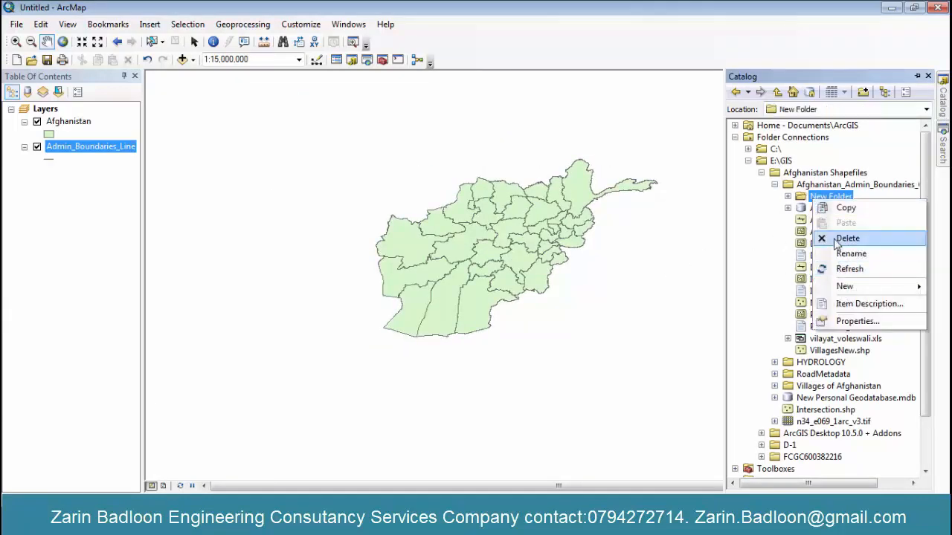
{"action": "mouse_move", "coordinate": [845, 286]}
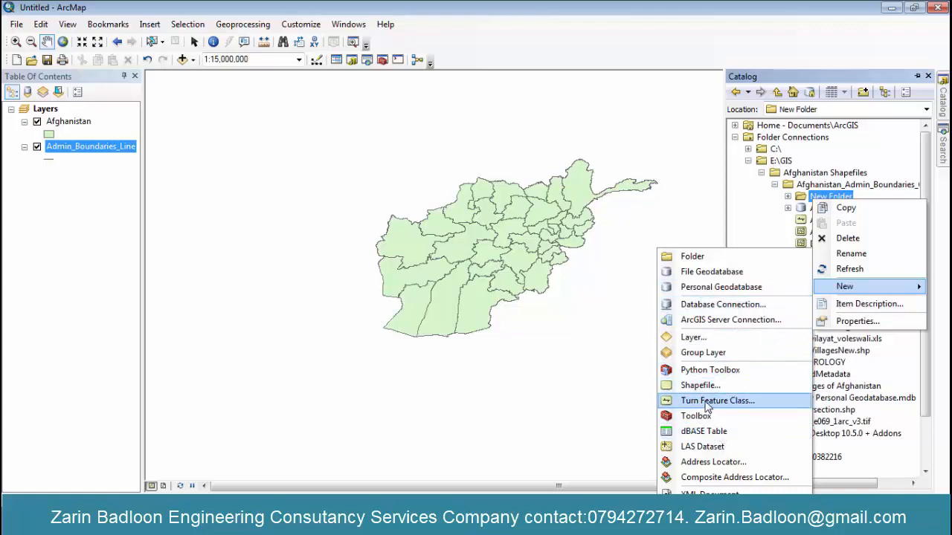
{"action": "left_click", "coordinate": [757, 217]}
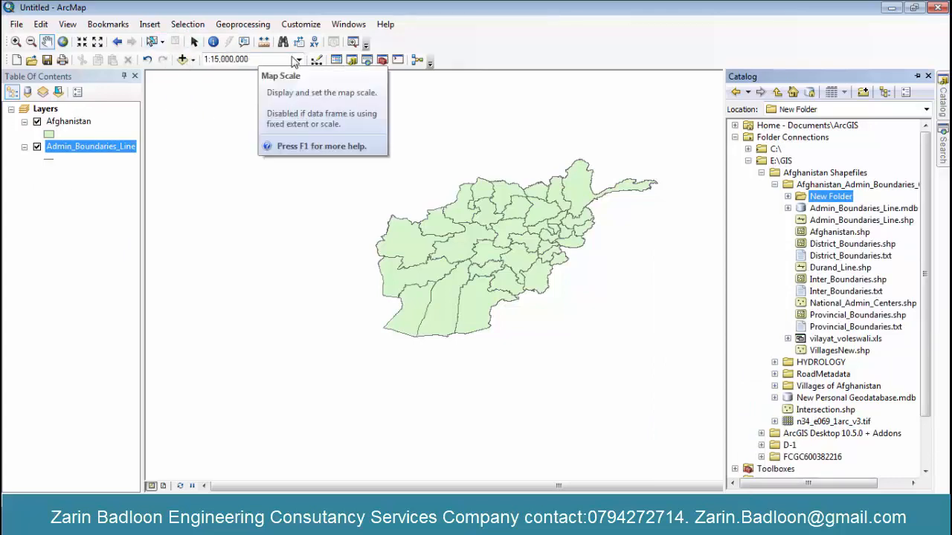
Look at the Add Data dialog without adding anything and bring the map to a scale of 1:8,000,000
{"action": "left_click", "coordinate": [182, 60]}
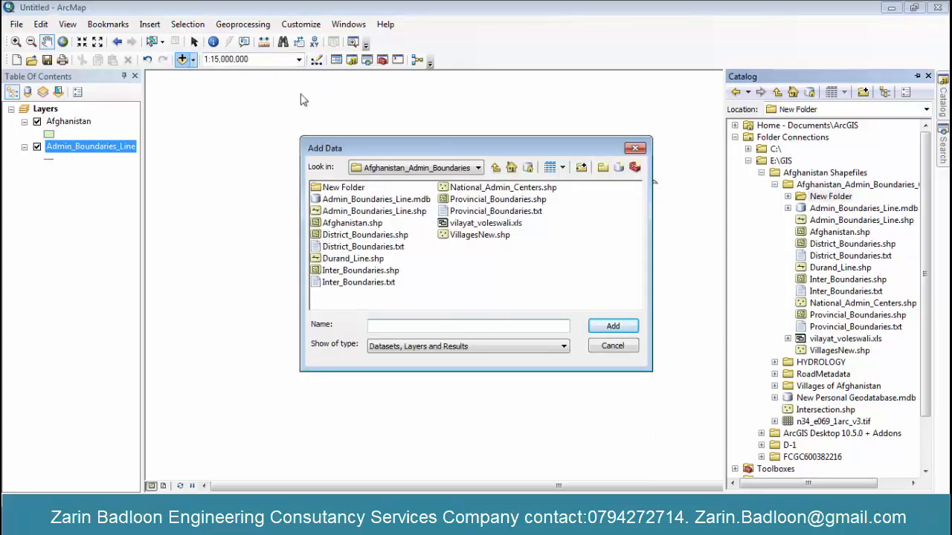
{"action": "left_click", "coordinate": [635, 148]}
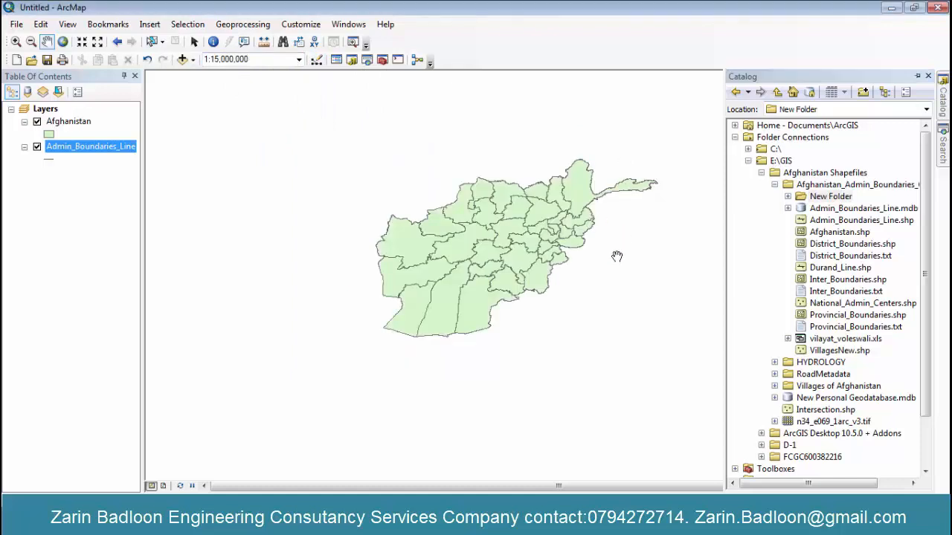
{"action": "scroll", "coordinate": [563, 231], "scroll_direction": "down", "scroll_amount": 3}
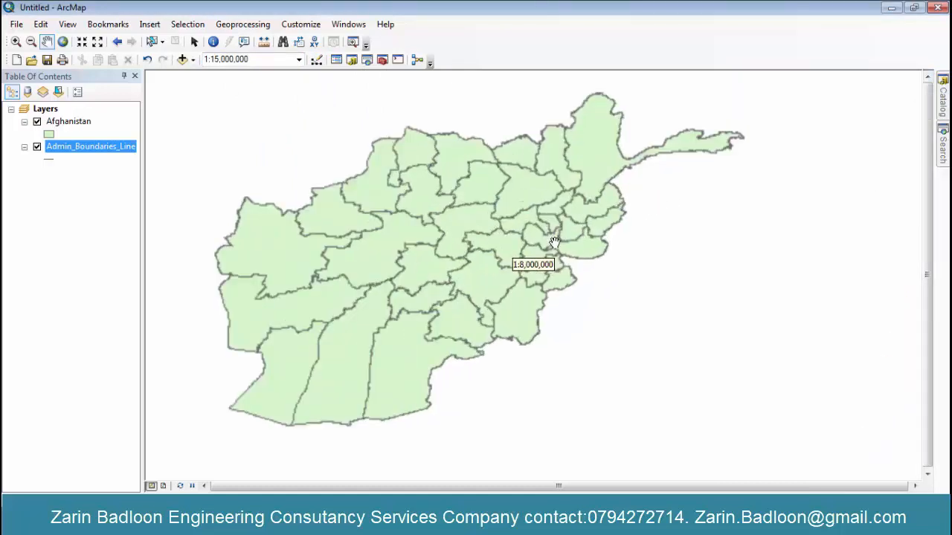
Examine the Search window's Data, Tools and Images categories, comparing it with the Catalog, and close Search
{"action": "left_click", "coordinate": [367, 61]}
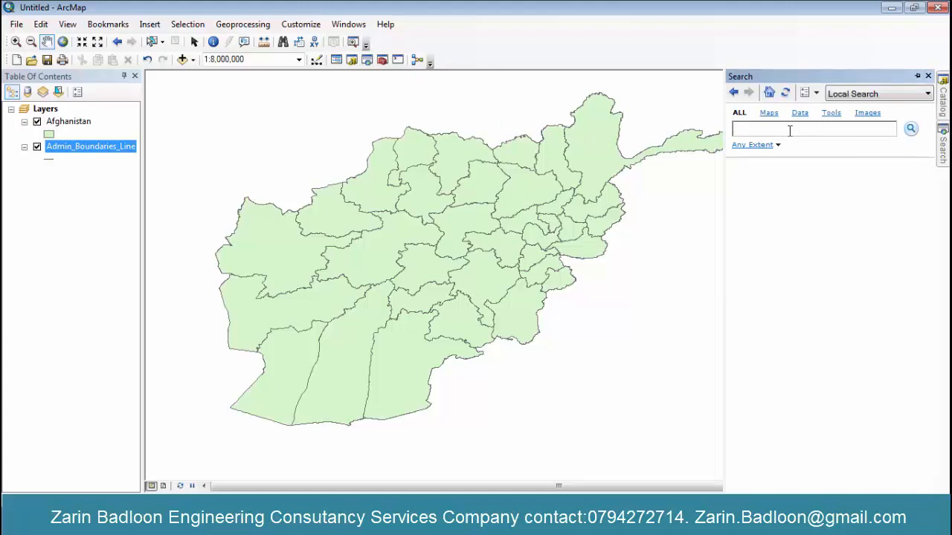
{"action": "left_click", "coordinate": [943, 106]}
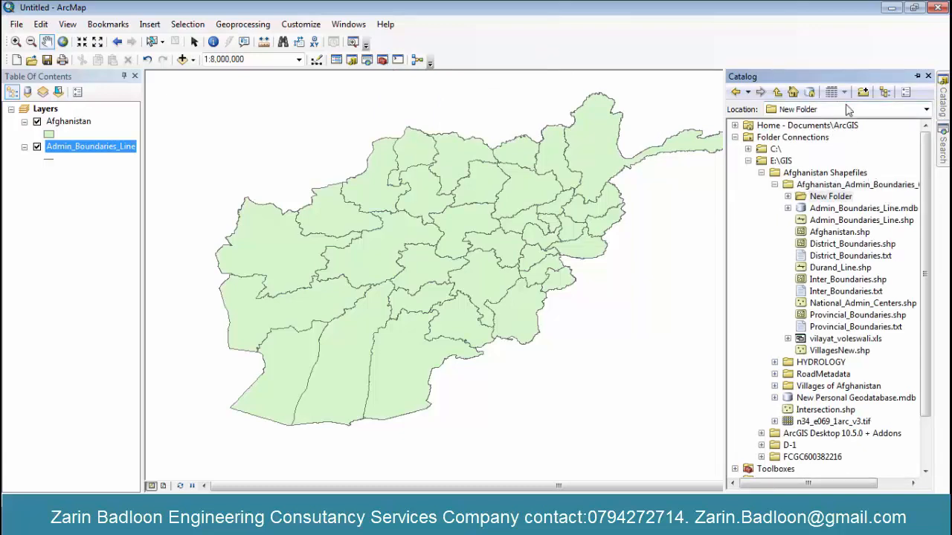
{"action": "left_click", "coordinate": [943, 149]}
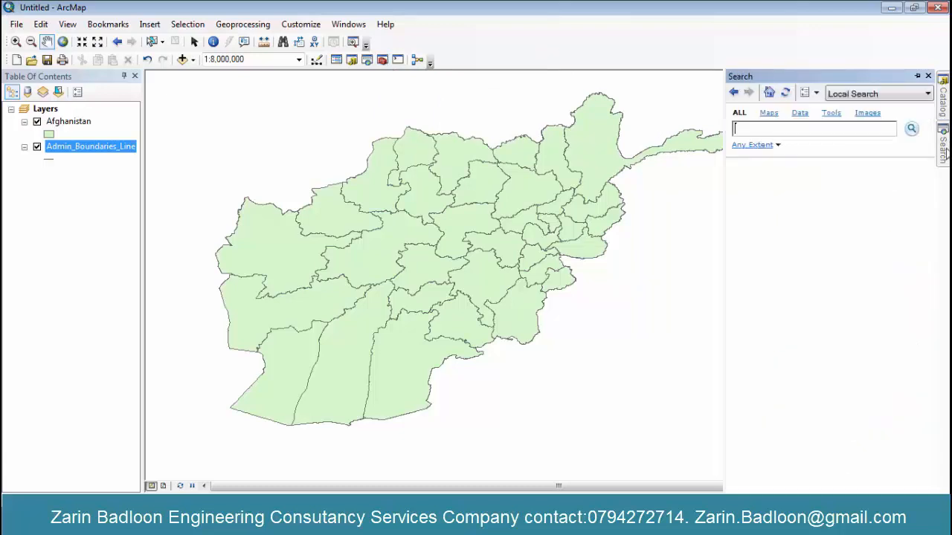
{"action": "left_click", "coordinate": [801, 116]}
{"action": "left_click", "coordinate": [830, 114]}
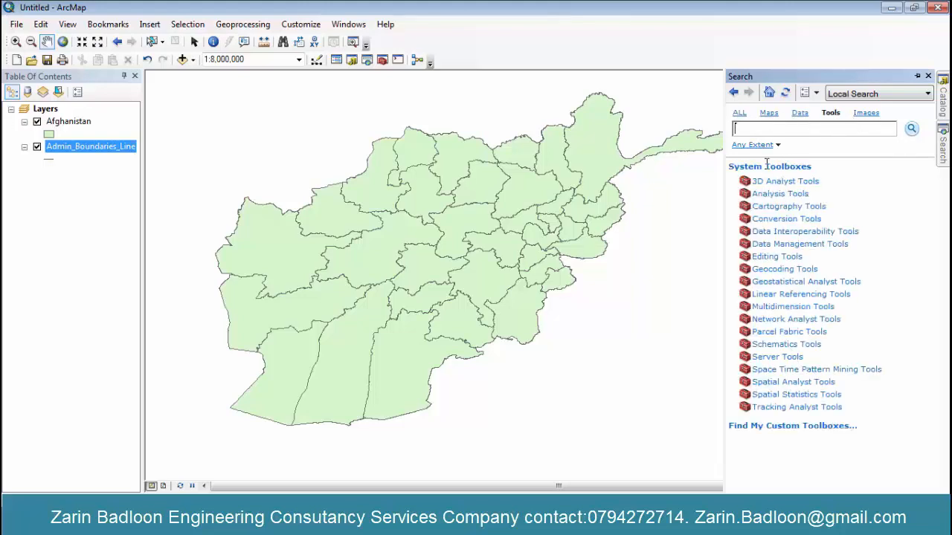
{"action": "left_click", "coordinate": [867, 115]}
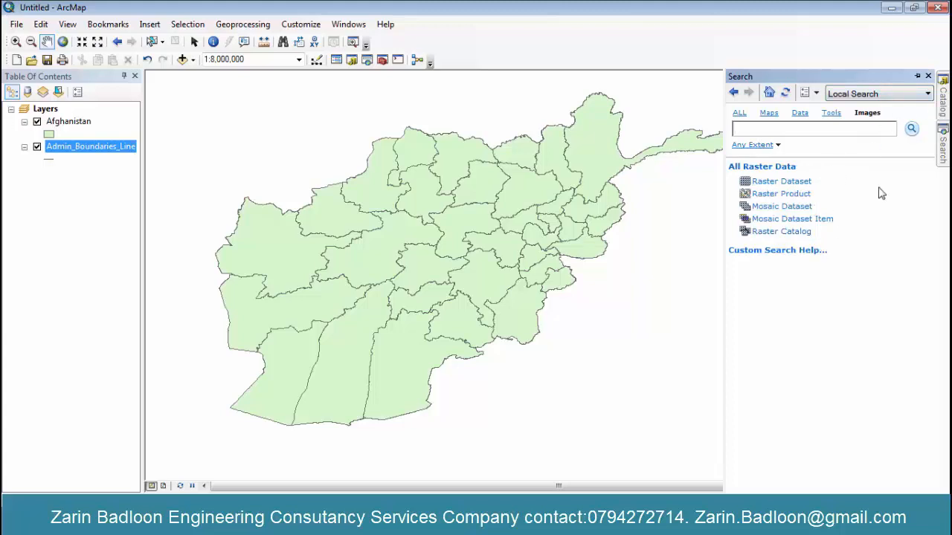
{"action": "left_click", "coordinate": [928, 77]}
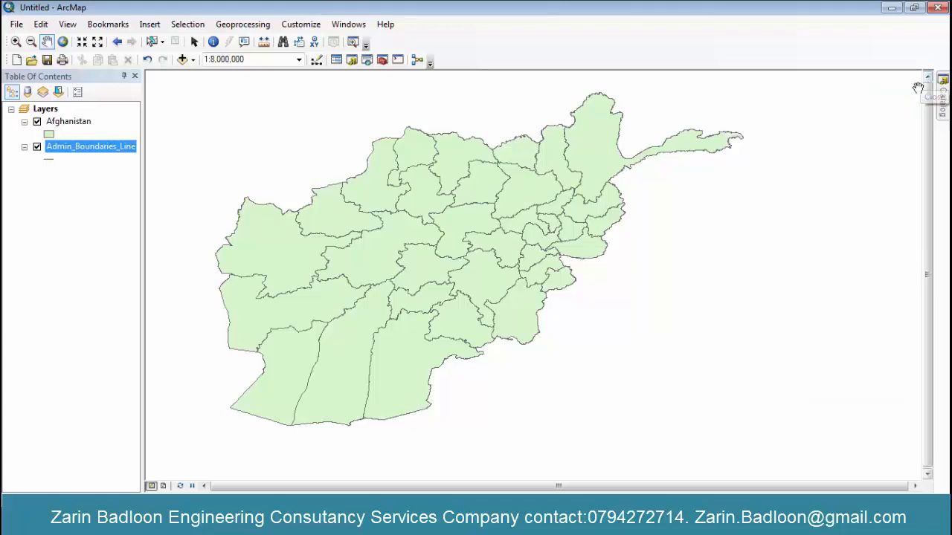
Dock ArcToolbox beside the map and look through the Analysis Tools, their Extract toolset and the Cartography Tools
{"action": "left_click", "coordinate": [382, 60]}
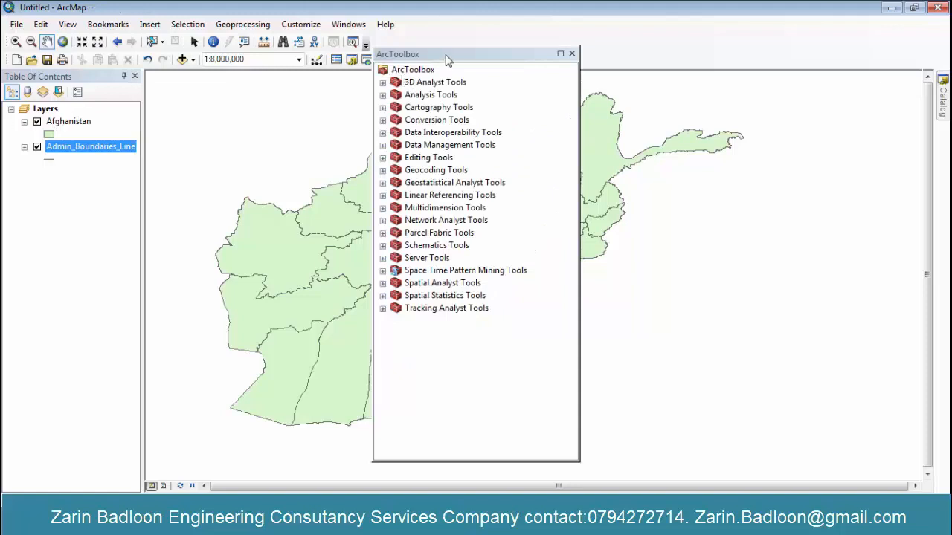
{"action": "left_click_drag", "start_coordinate": [448, 59], "coordinate": [915, 287]}
{"action": "left_click", "coordinate": [735, 116]}
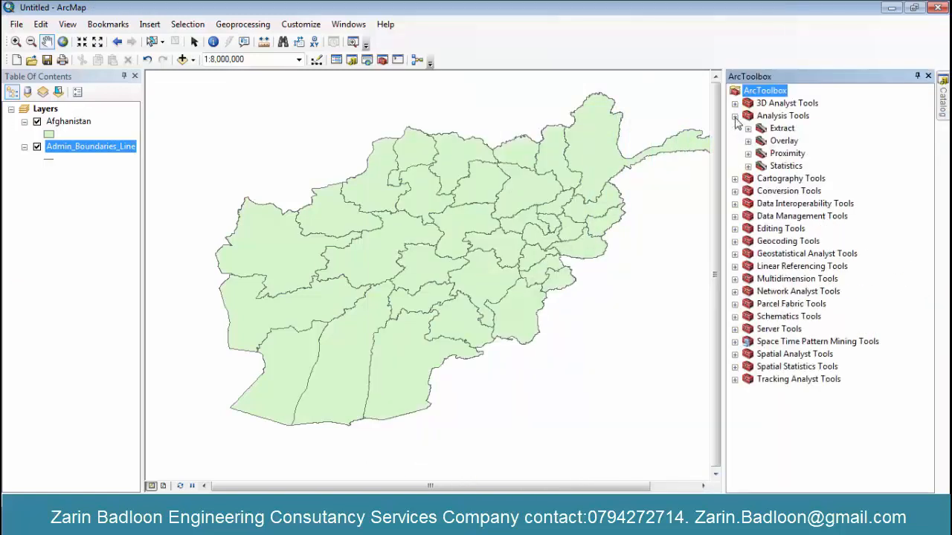
{"action": "left_click", "coordinate": [748, 129]}
{"action": "left_click", "coordinate": [749, 129]}
{"action": "left_click", "coordinate": [734, 179]}
{"action": "left_click", "coordinate": [735, 179]}
Expand the Spatial Analyst Tools and inspect the tools in the Hydrology and Extraction toolsets
{"action": "left_click", "coordinate": [735, 354]}
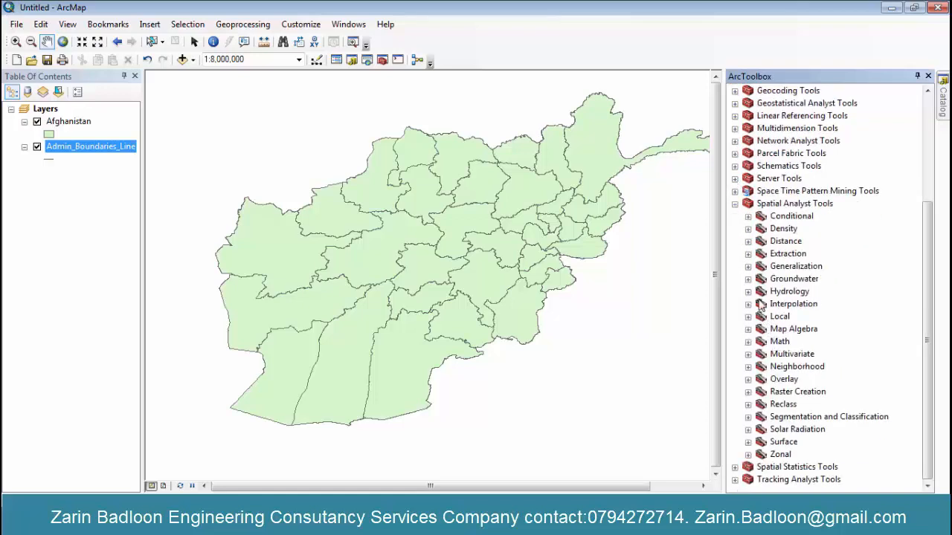
{"action": "left_click", "coordinate": [749, 291]}
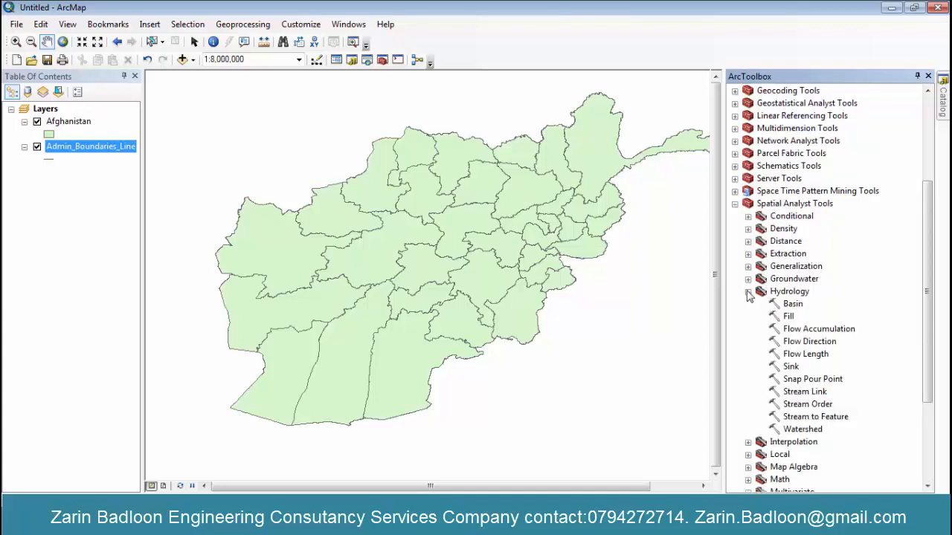
{"action": "left_click", "coordinate": [748, 291]}
{"action": "left_click", "coordinate": [748, 254]}
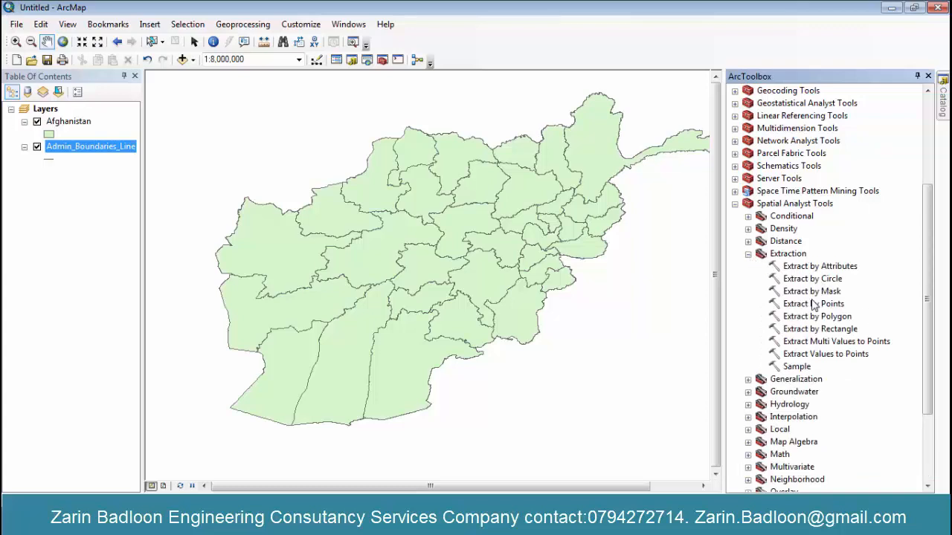
Collapse the Extraction toolset, the Spatial Analyst Tools and the Analysis Tools in ArcToolbox
{"action": "left_click", "coordinate": [748, 254]}
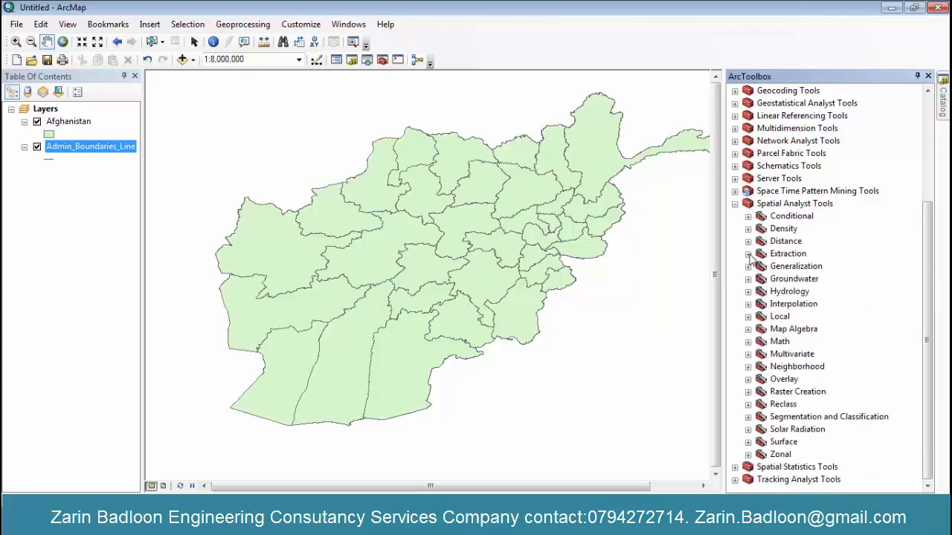
{"action": "left_click", "coordinate": [735, 204]}
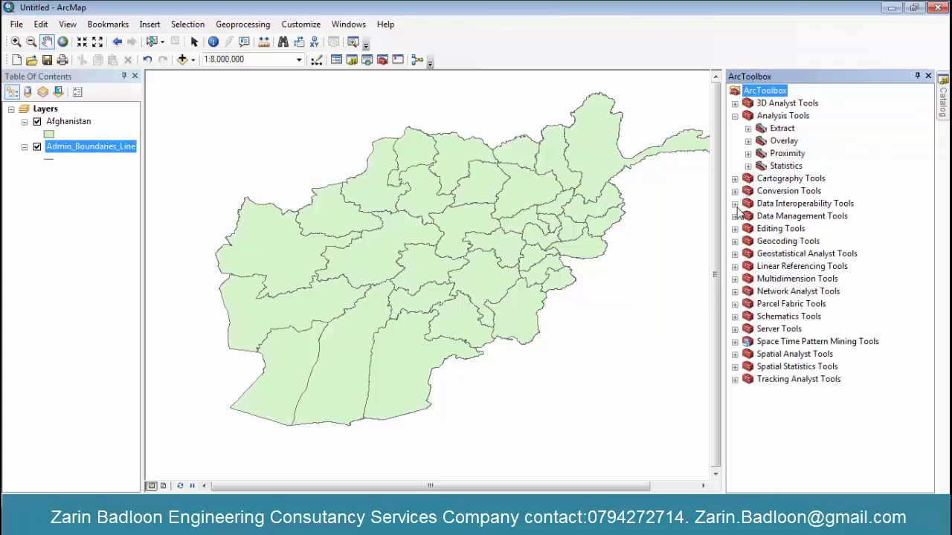
{"action": "left_click", "coordinate": [734, 116]}
Expand the 3D Analyst Tools and look through the Conversion and Data Management toolsets, including the TIN tools
{"action": "left_click", "coordinate": [735, 104]}
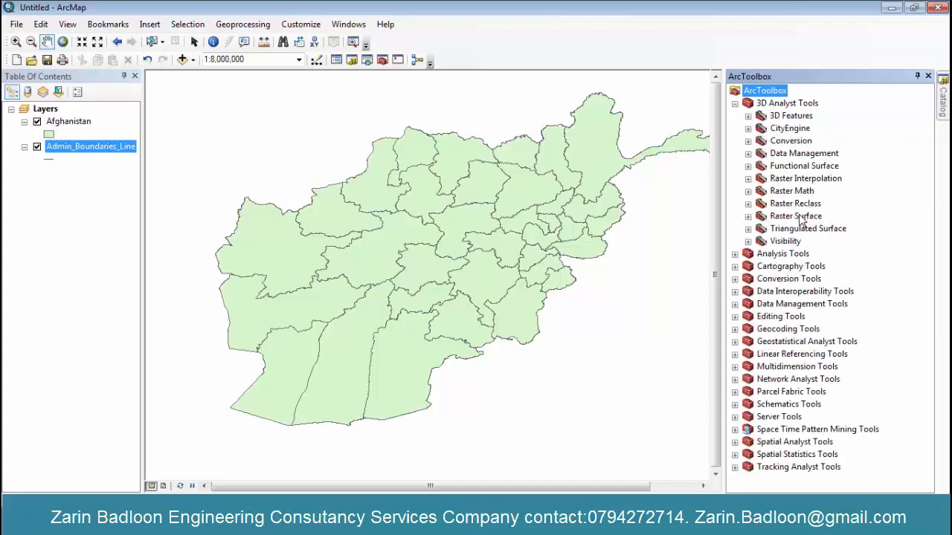
{"action": "left_click", "coordinate": [747, 141]}
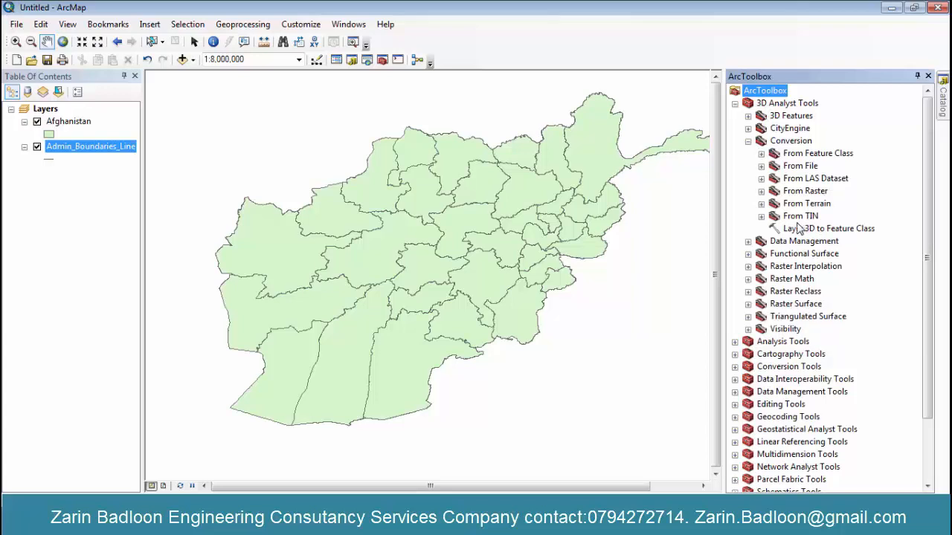
{"action": "left_click", "coordinate": [748, 243]}
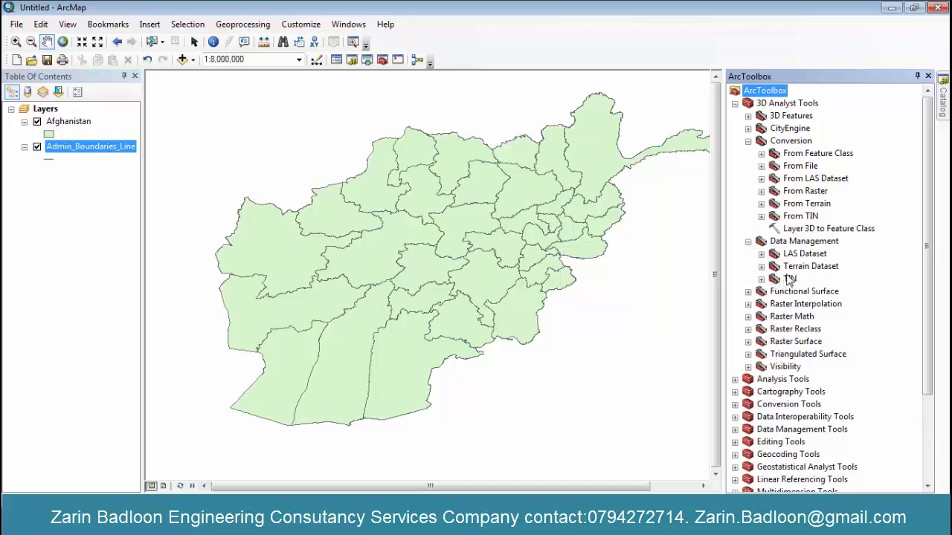
{"action": "left_click", "coordinate": [762, 278]}
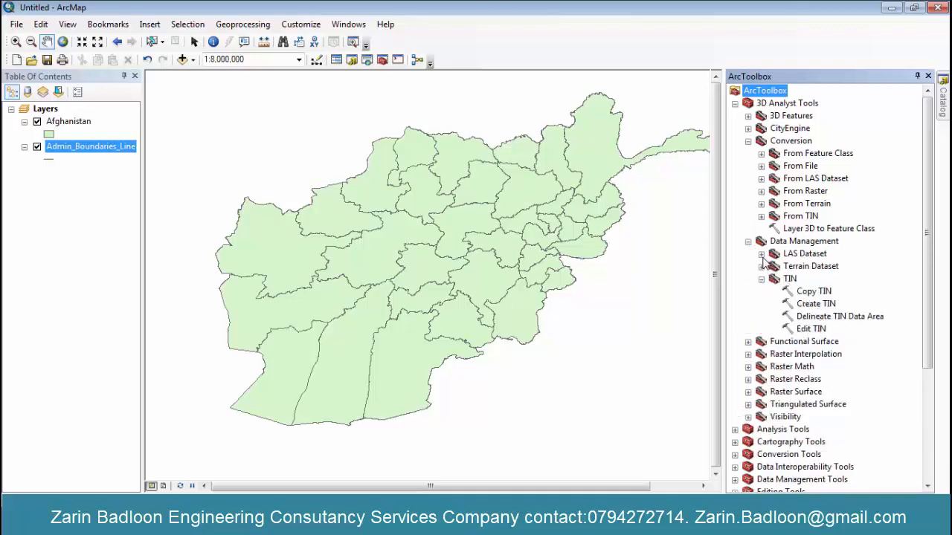
{"action": "left_click", "coordinate": [761, 279]}
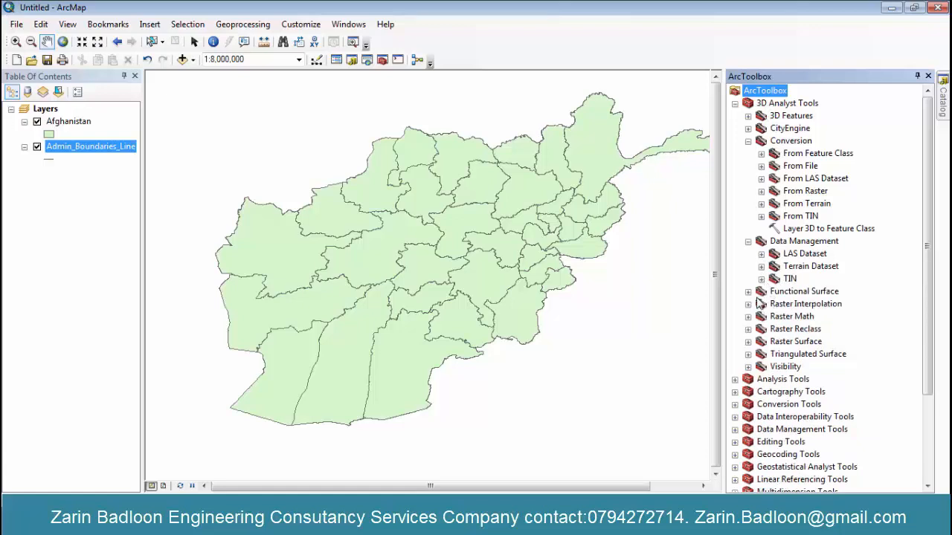
Inspect the Functional Surface and Raster Interpolation toolsets of the 3D Analyst Tools, highlighting the Kriging tool
{"action": "left_click", "coordinate": [749, 292]}
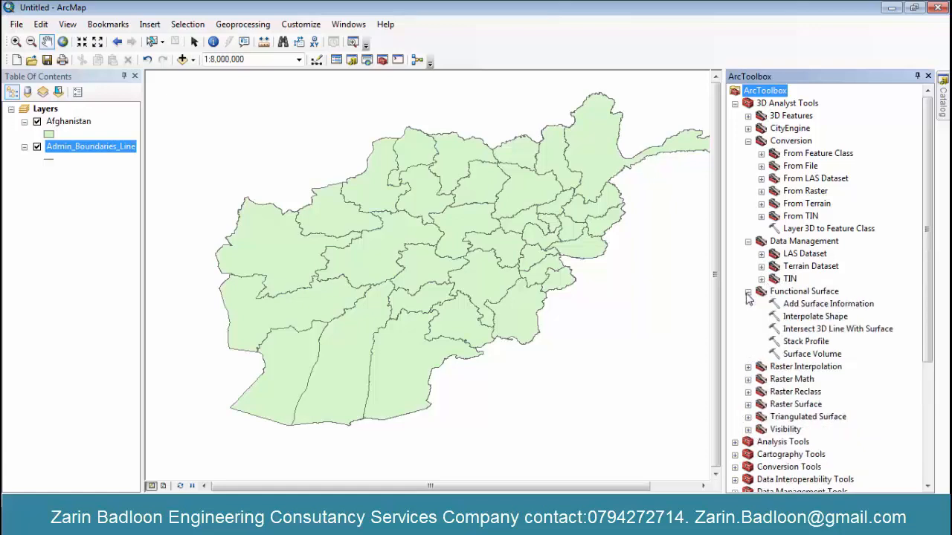
{"action": "left_click", "coordinate": [748, 293]}
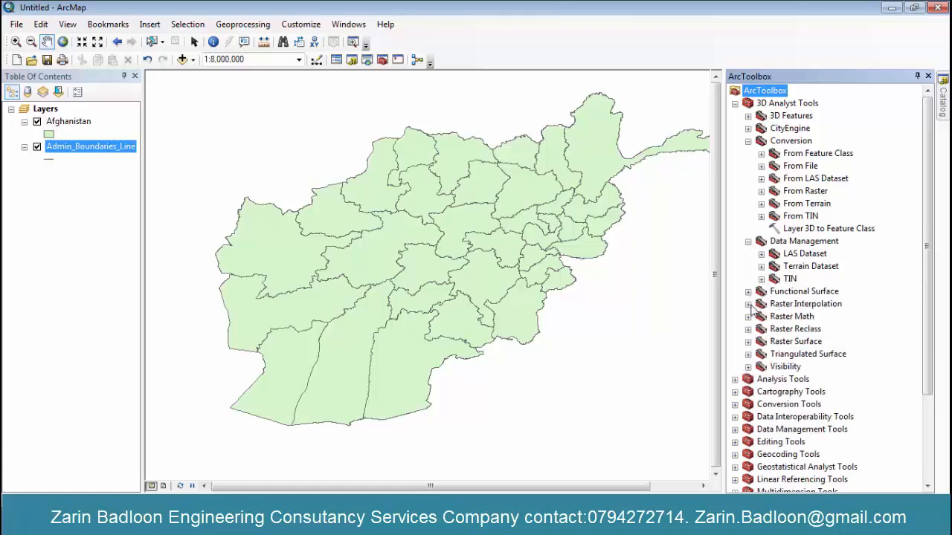
{"action": "left_click", "coordinate": [748, 304]}
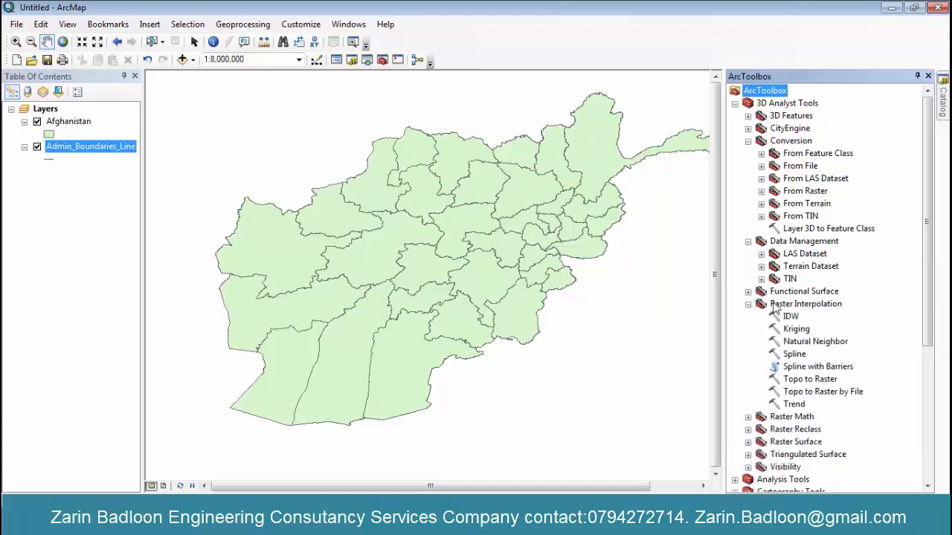
{"action": "left_click", "coordinate": [800, 329]}
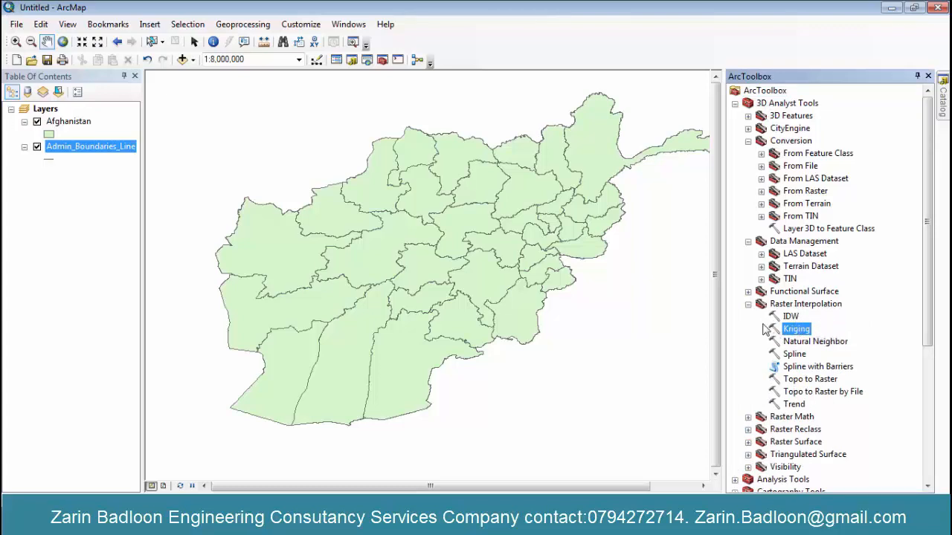
Collapse the 3D Analyst toolsets and the 3D Analyst Tools so ArcToolbox lists only its toolboxes
{"action": "left_click", "coordinate": [749, 304]}
{"action": "left_click", "coordinate": [748, 291]}
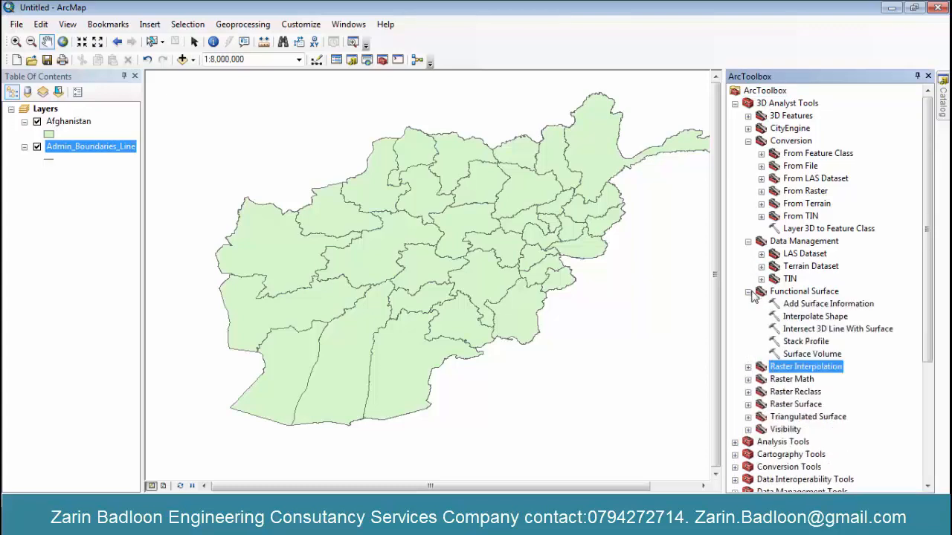
{"action": "left_click", "coordinate": [748, 291]}
{"action": "left_click", "coordinate": [748, 241]}
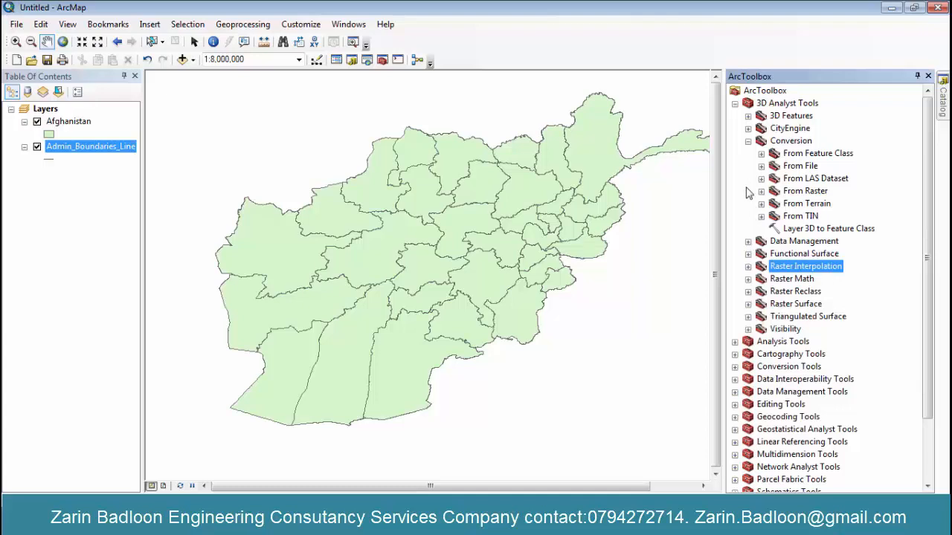
{"action": "left_click", "coordinate": [748, 141]}
{"action": "left_click", "coordinate": [735, 103]}
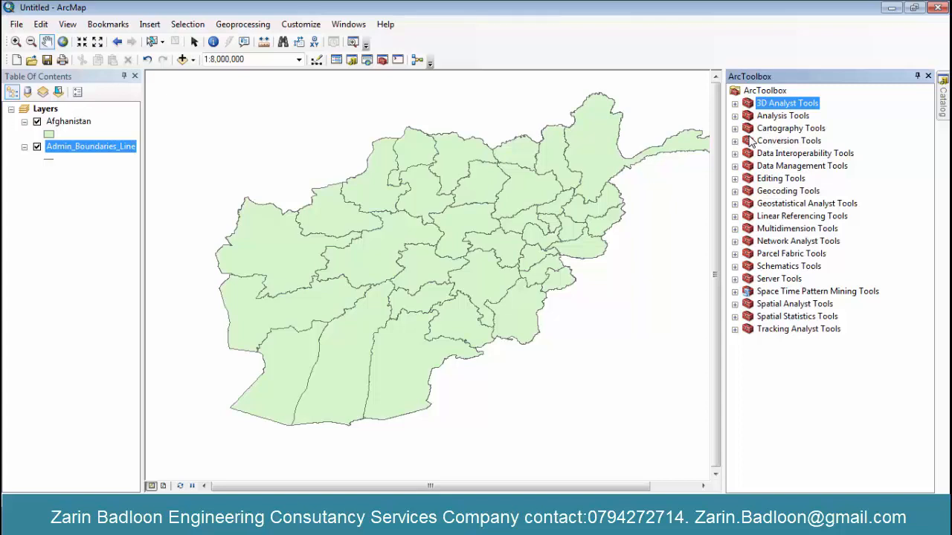
Look through the list of available toolbars without enabling any of them
{"action": "right_click", "coordinate": [567, 49]}
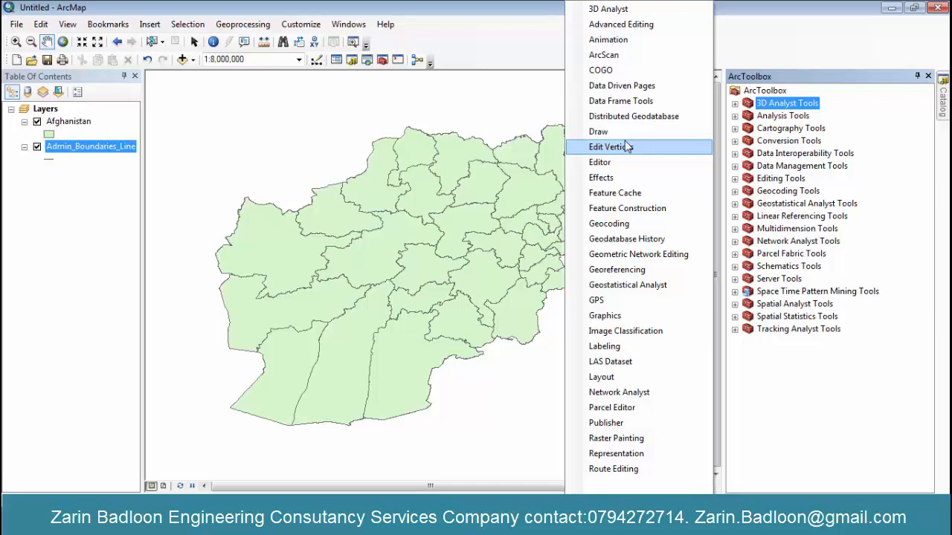
{"action": "left_click", "coordinate": [516, 48]}
{"action": "right_click", "coordinate": [519, 46]}
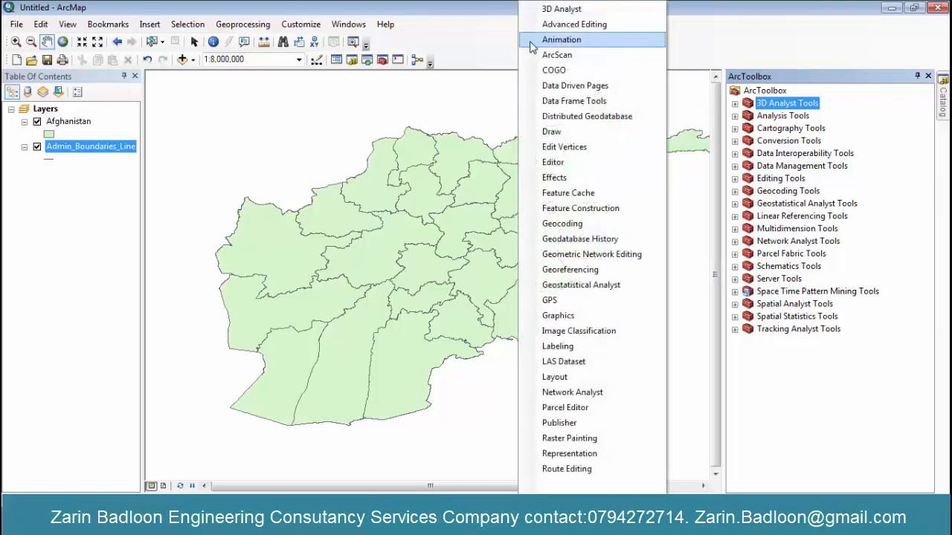
{"action": "left_click", "coordinate": [491, 49]}
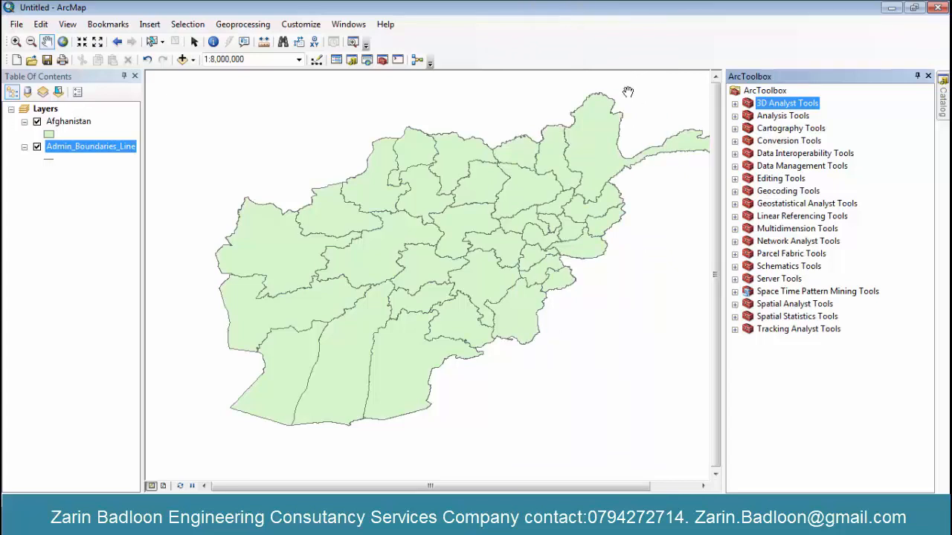
{"action": "right_click", "coordinate": [599, 45]}
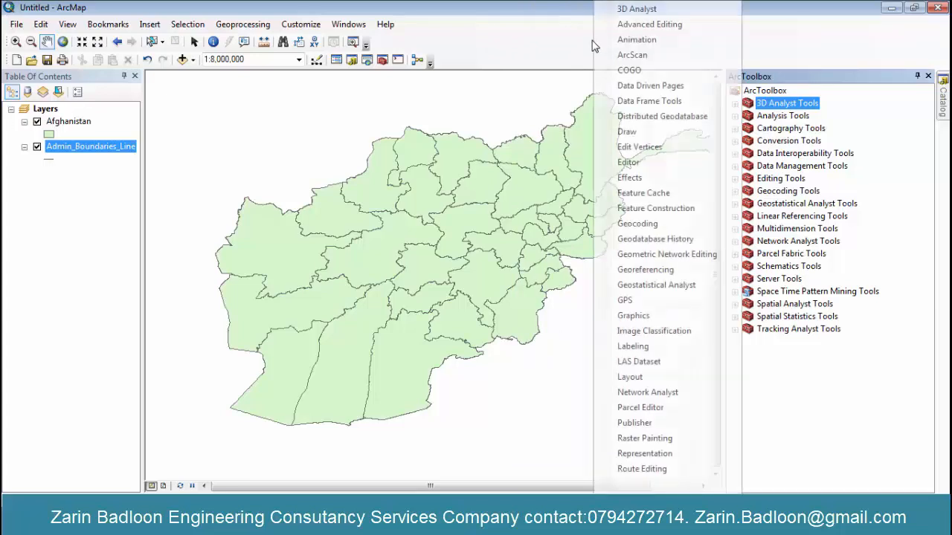
{"action": "left_click", "coordinate": [481, 41]}
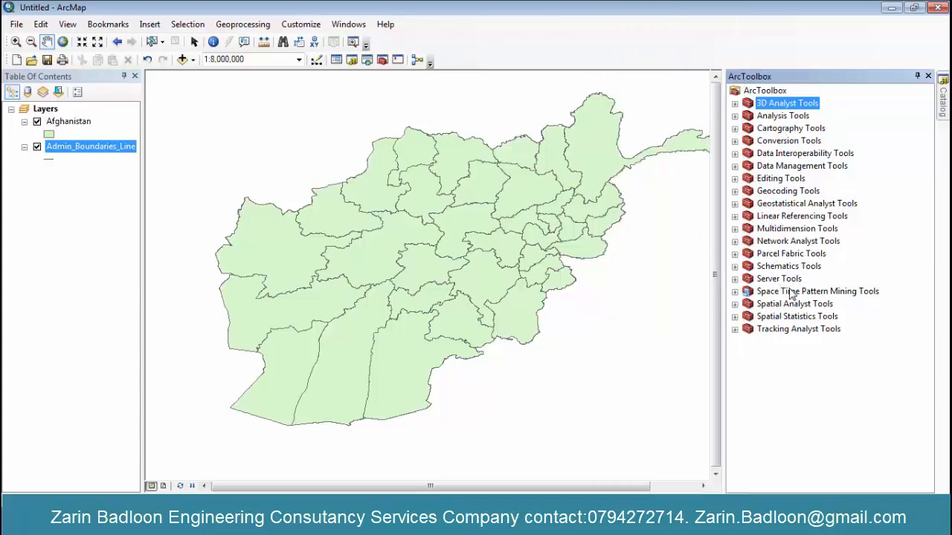
View the Python window over the upper part of the map, then close it without running anything
{"action": "left_click", "coordinate": [398, 61]}
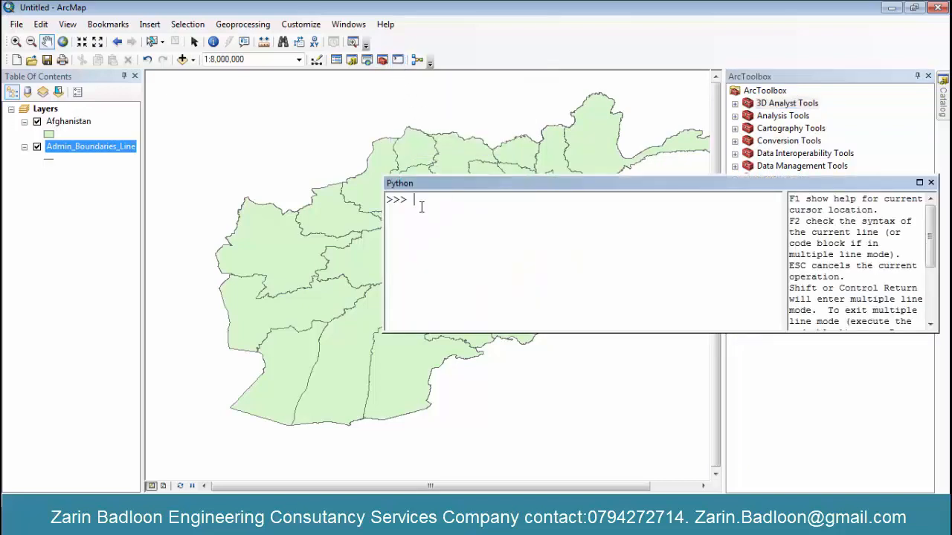
{"action": "left_click_drag", "start_coordinate": [677, 181], "coordinate": [446, 101]}
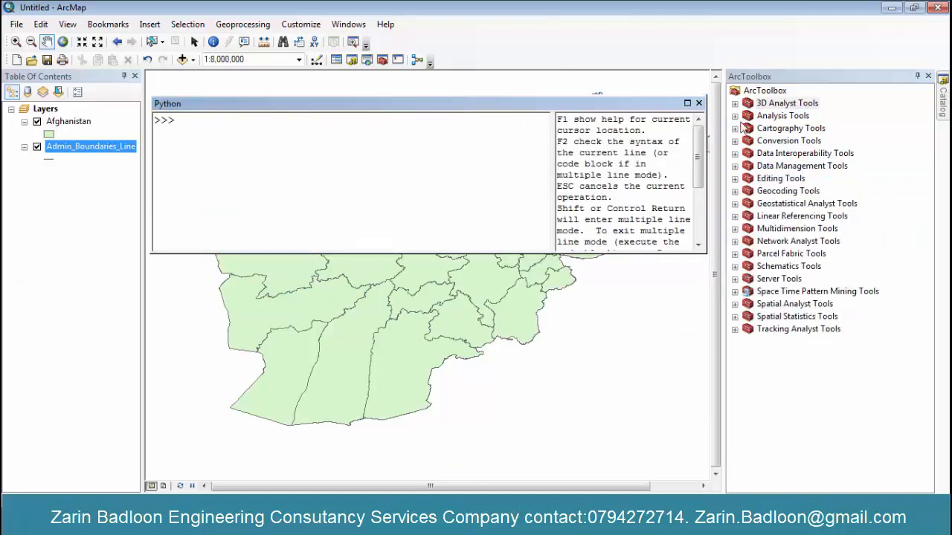
{"action": "left_click", "coordinate": [699, 103]}
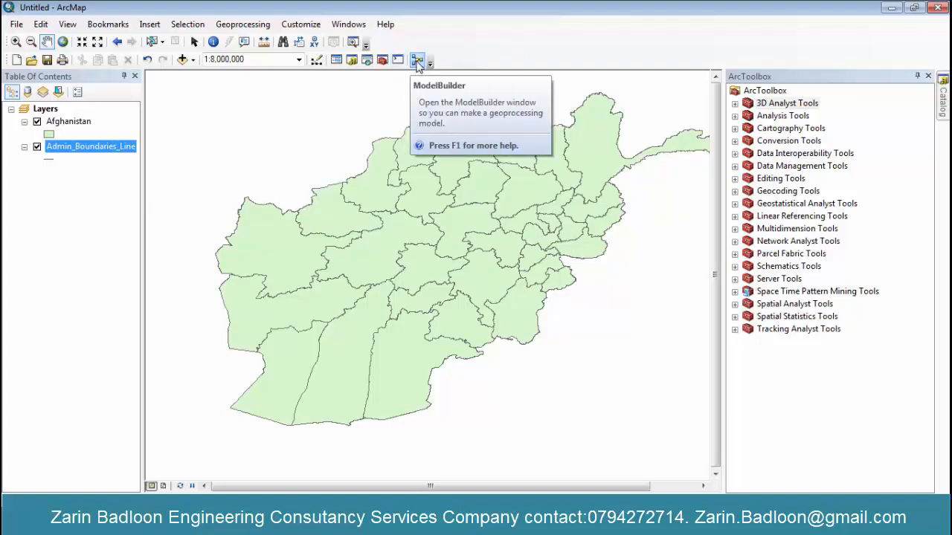
View an empty ModelBuilder window beside ArcToolbox and close it without building a model
{"action": "left_click", "coordinate": [417, 62]}
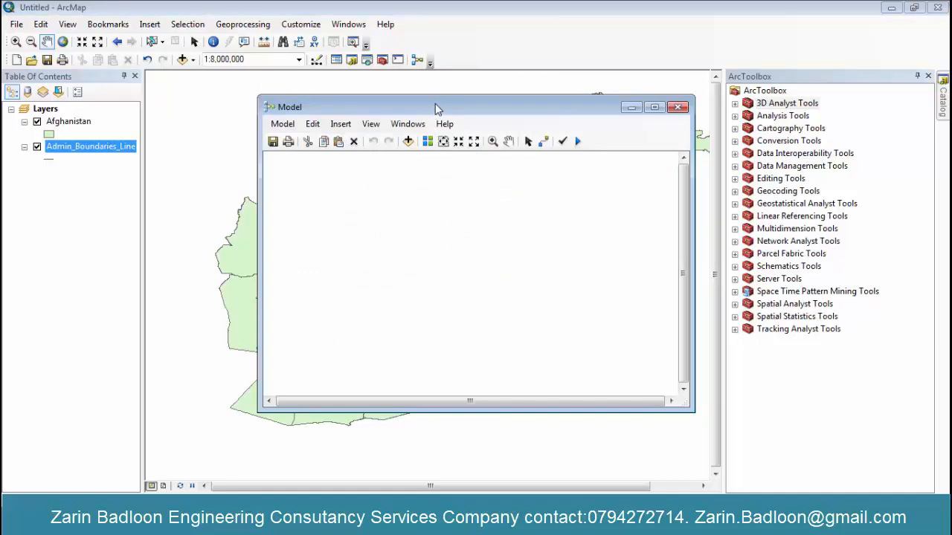
{"action": "left_click_drag", "start_coordinate": [437, 109], "coordinate": [458, 83]}
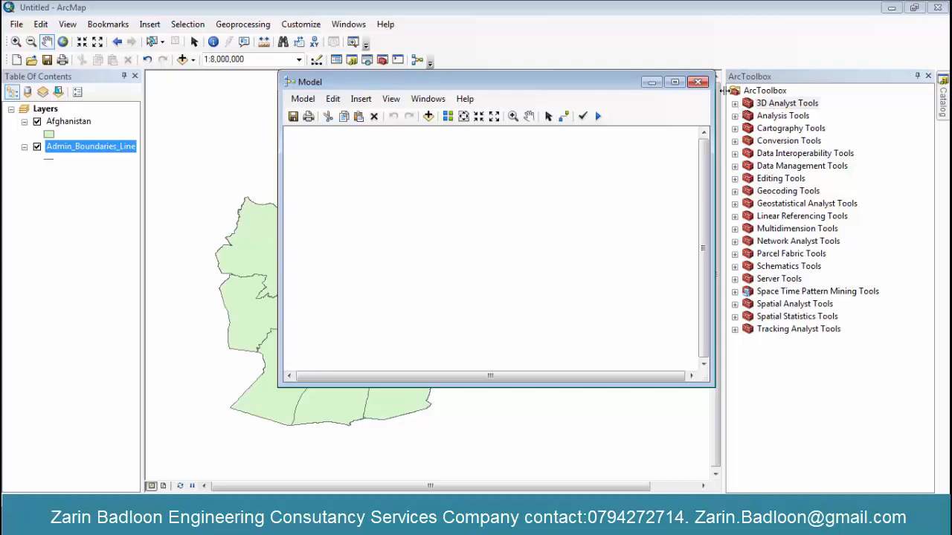
{"action": "left_click", "coordinate": [698, 82]}
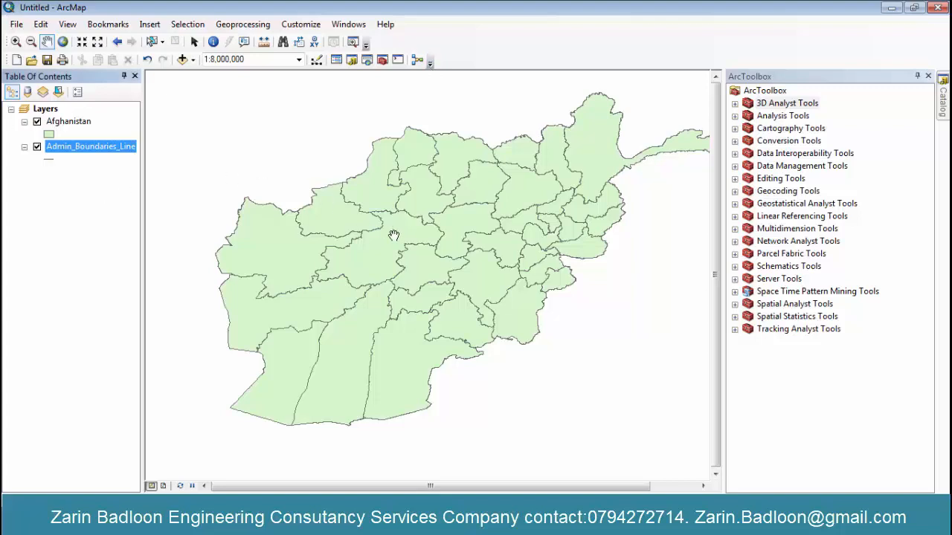
Bring the map to 1:12,500,000 and view the Table of Contents by source and by visibility, returning to drawing order
{"action": "scroll", "coordinate": [393, 235], "scroll_direction": "up", "scroll_amount": 2}
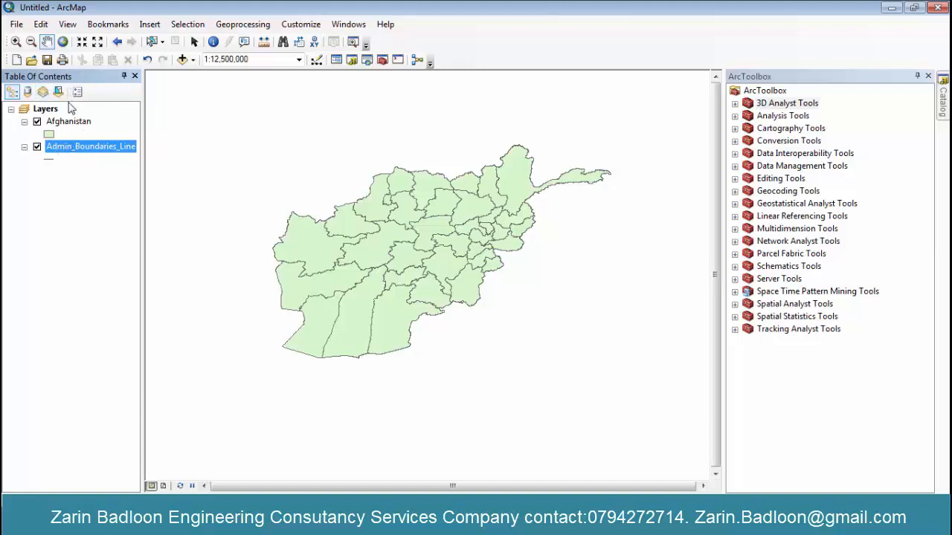
{"action": "left_click", "coordinate": [27, 92]}
{"action": "left_click", "coordinate": [43, 92]}
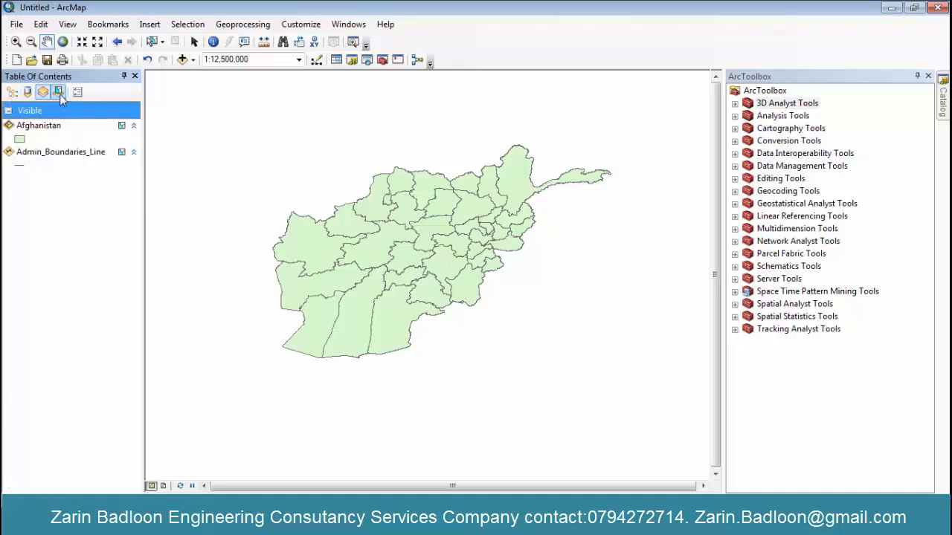
{"action": "left_click", "coordinate": [12, 92]}
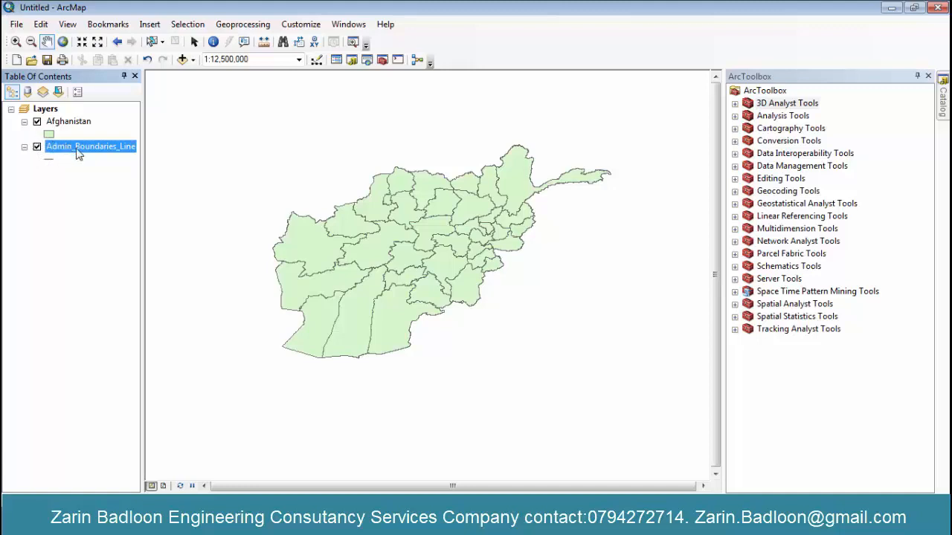
Toggle the Afghanistan layer's visibility off and on to compare the map with and without it
{"action": "left_click", "coordinate": [37, 122]}
{"action": "left_click", "coordinate": [37, 122]}
{"action": "left_click", "coordinate": [37, 122]}
{"action": "left_click", "coordinate": [37, 122]}
Dismiss the Admin_Boundaries_Line layer properties unchanged and move that layer above Afghanistan in the drawing order
{"action": "double_click", "coordinate": [61, 149]}
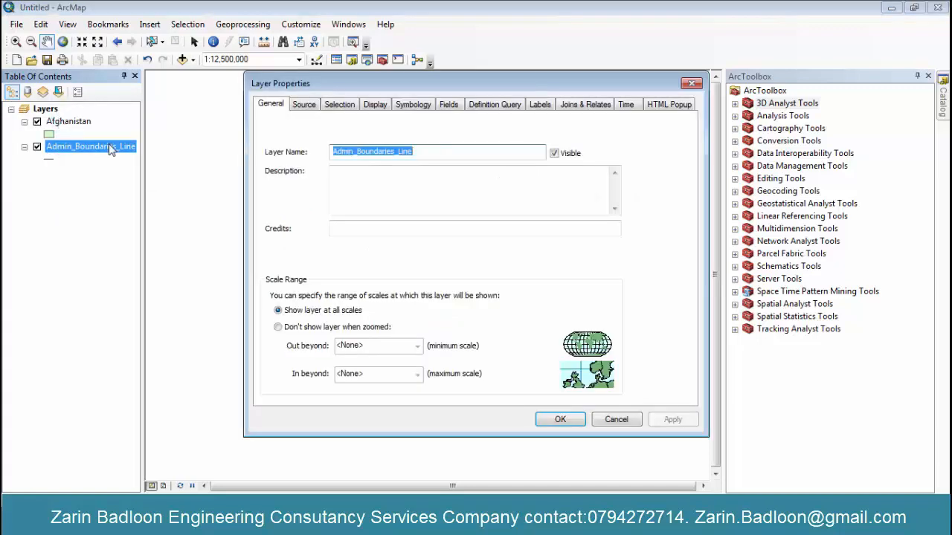
{"action": "left_click", "coordinate": [598, 420]}
{"action": "left_click_drag", "start_coordinate": [65, 149], "coordinate": [54, 125]}
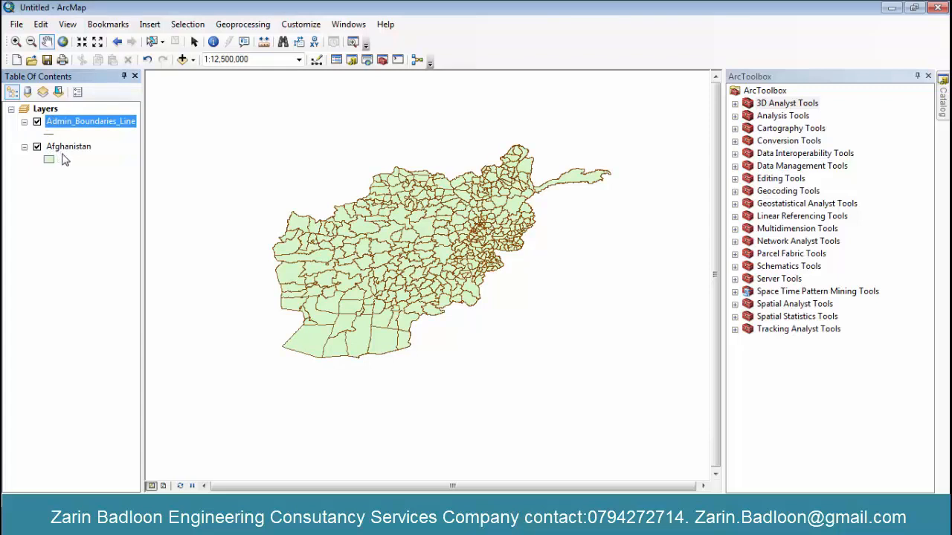
{"action": "left_click", "coordinate": [63, 189]}
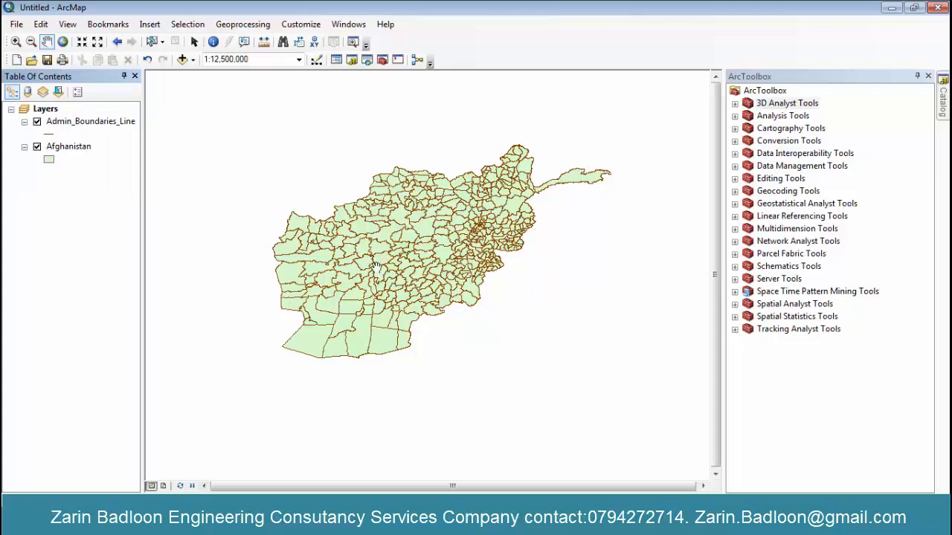
Examine the boundary lines at 1:4,000,000 with the Afghanistan layer hidden and shown, and return to 1:12,500,000
{"action": "scroll", "coordinate": [377, 268], "scroll_direction": "down", "scroll_amount": 5}
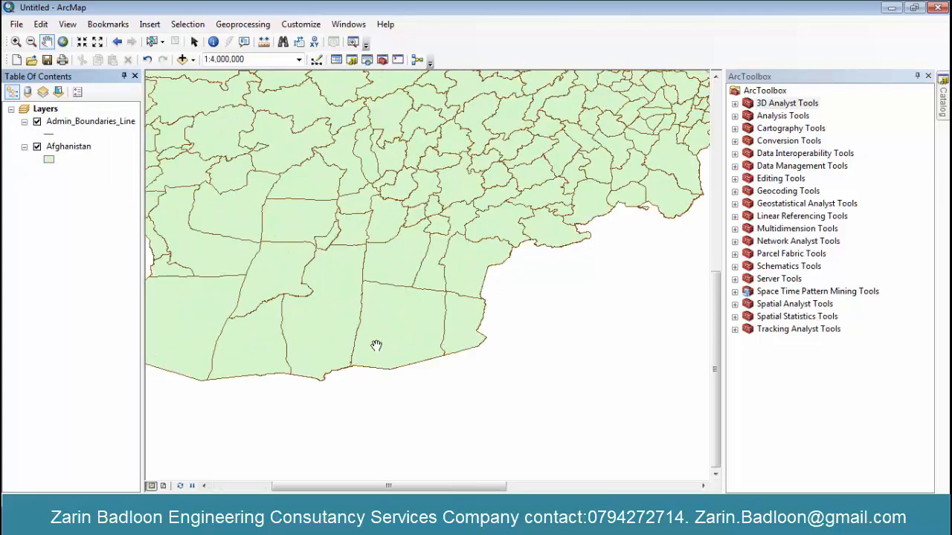
{"action": "left_click", "coordinate": [37, 147]}
{"action": "left_click", "coordinate": [37, 147]}
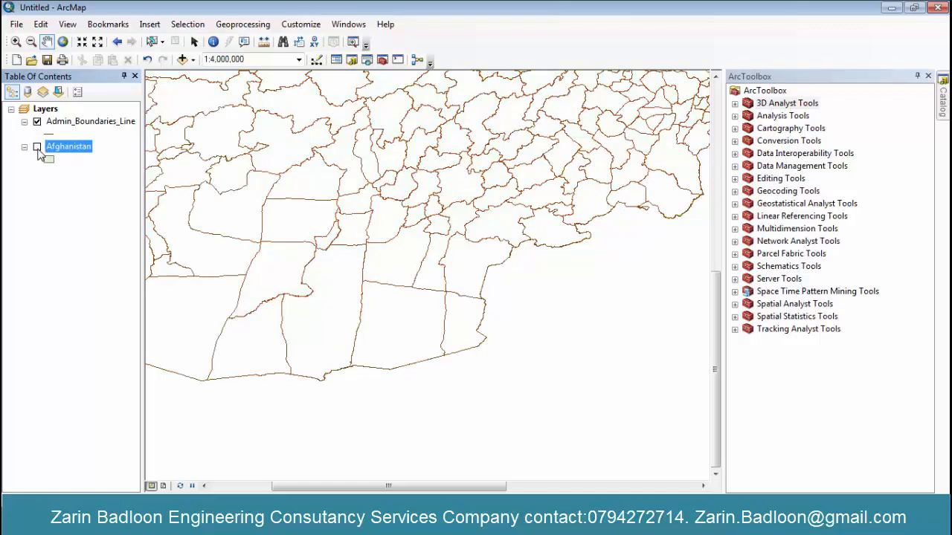
{"action": "left_click", "coordinate": [37, 147]}
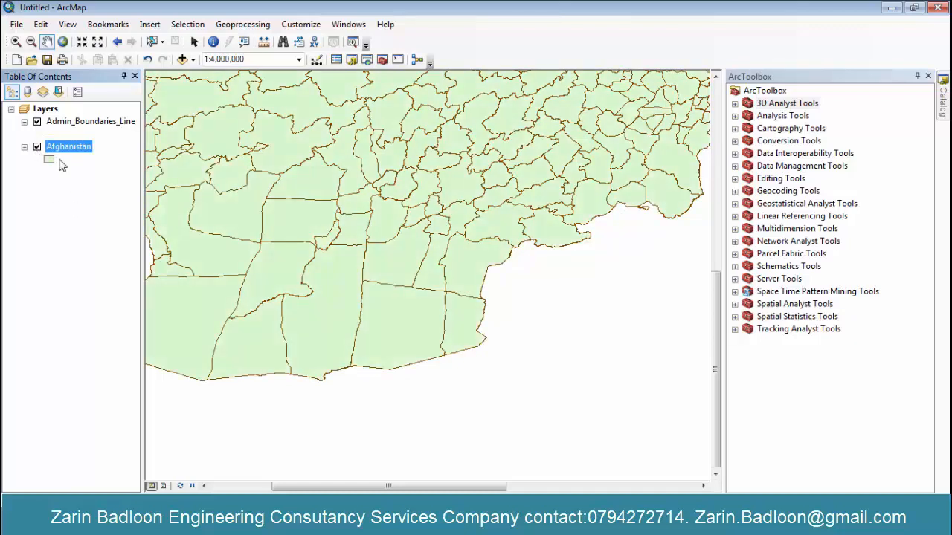
{"action": "scroll", "coordinate": [361, 309], "scroll_direction": "up", "scroll_amount": 5}
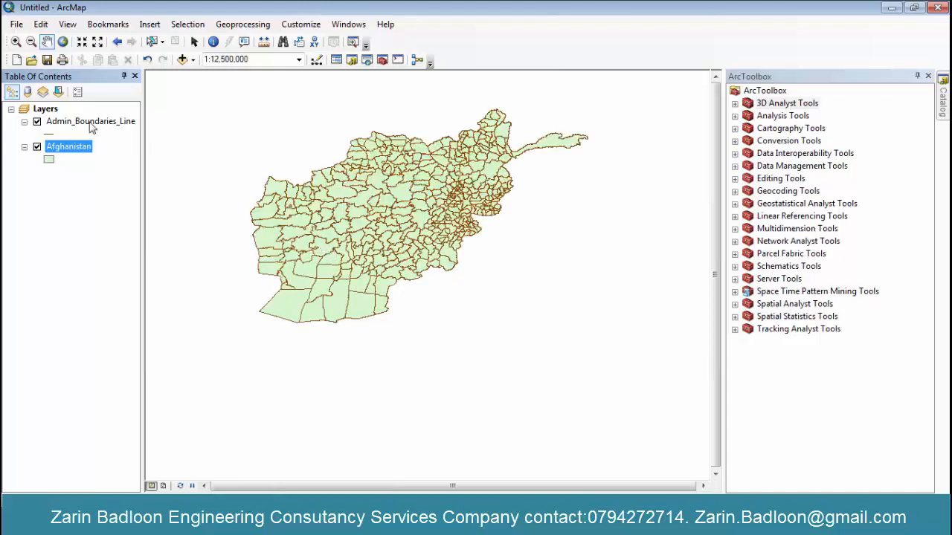
Demonstrate reordering Afghanistan and Admin_Boundaries_Line in the drawing-order listing, keeping the boundary lines above Afghanistan
{"action": "mouse_move", "coordinate": [64, 148]}
{"action": "left_mouse_down"}
{"action": "mouse_move", "coordinate": [55, 134]}
{"action": "mouse_move", "coordinate": [59, 146]}
{"action": "left_mouse_up"}
{"action": "left_click", "coordinate": [74, 170]}
{"action": "left_click", "coordinate": [77, 151]}
{"action": "mouse_move", "coordinate": [63, 123]}
{"action": "left_mouse_down"}
{"action": "mouse_move", "coordinate": [65, 165]}
{"action": "mouse_move", "coordinate": [67, 119]}
{"action": "left_mouse_up"}
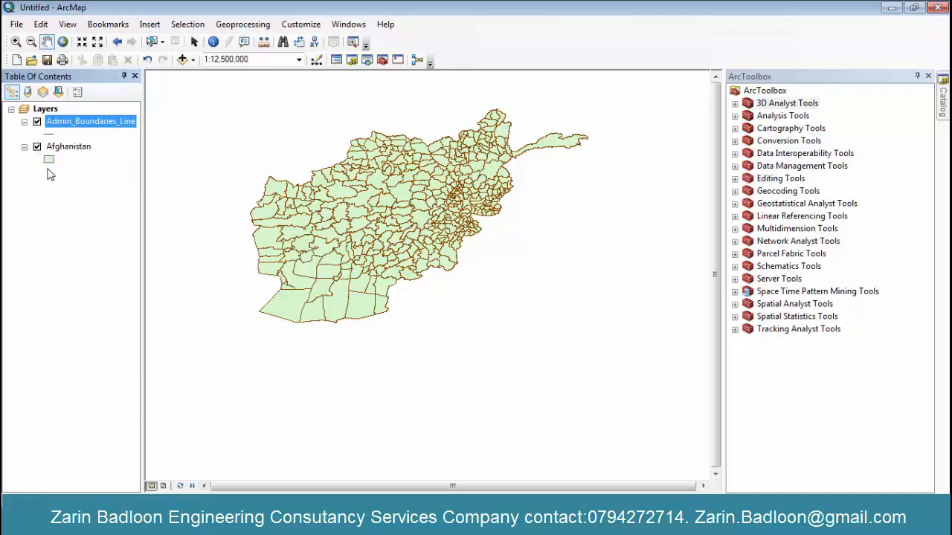
List the layers by source and try to move Admin_Boundaries_Line below Afghanistan
{"action": "left_click", "coordinate": [28, 91]}
{"action": "left_click", "coordinate": [87, 159]}
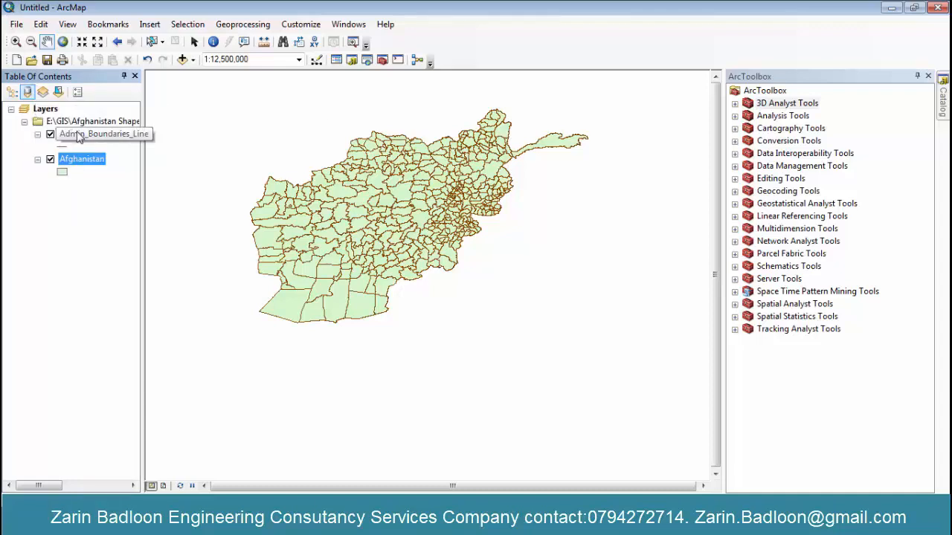
{"action": "left_click_drag", "start_coordinate": [78, 138], "coordinate": [84, 184]}
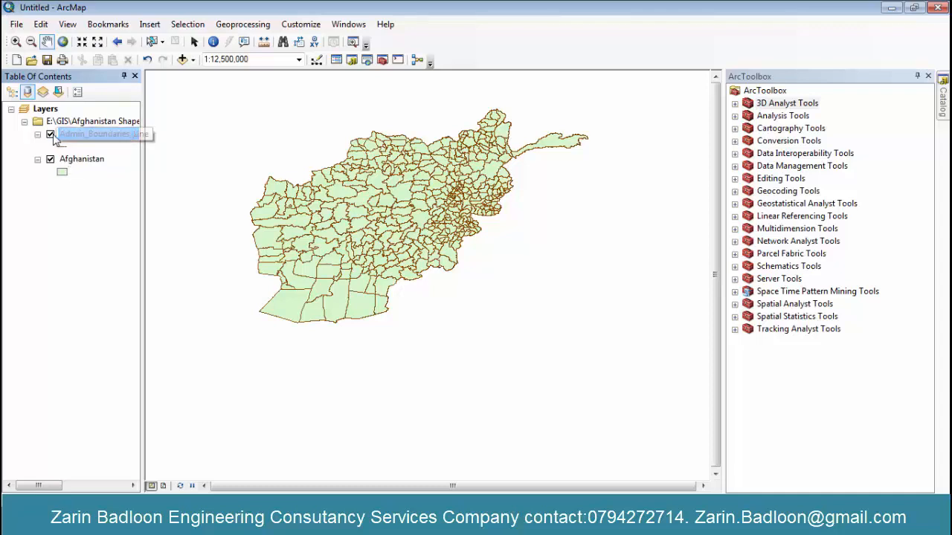
Compare the drawing-order and source listings, and check the layers' source folder against the Catalog's folder connections with C:\ expanded
{"action": "left_click", "coordinate": [12, 91]}
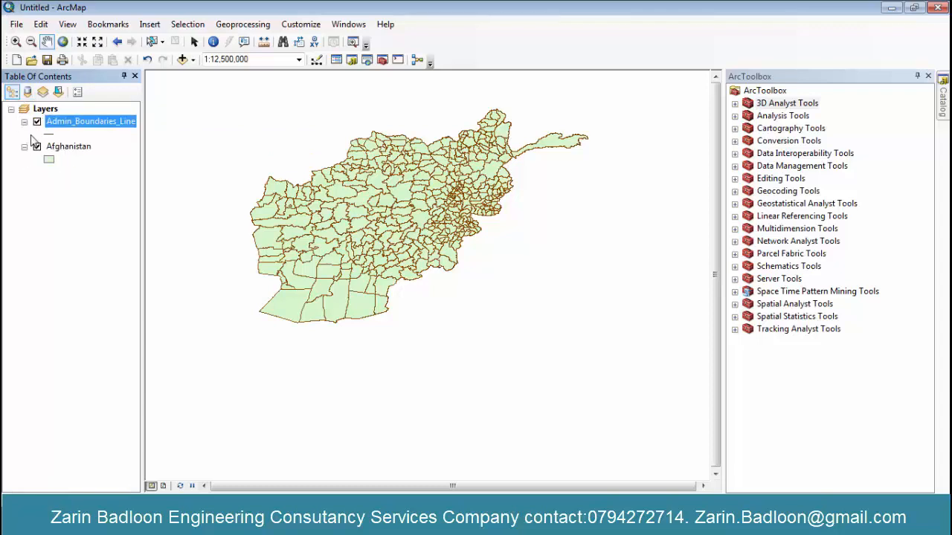
{"action": "left_click", "coordinate": [27, 94]}
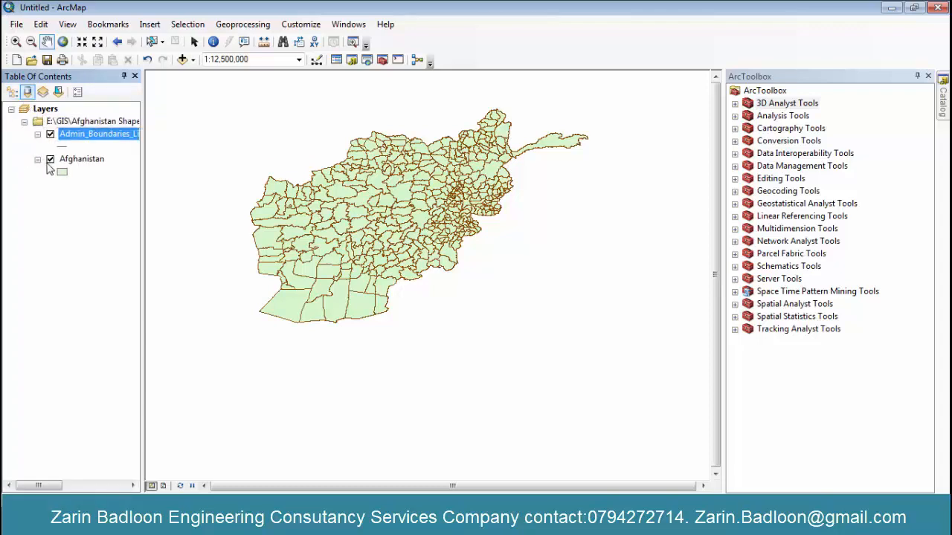
{"action": "left_click", "coordinate": [66, 134]}
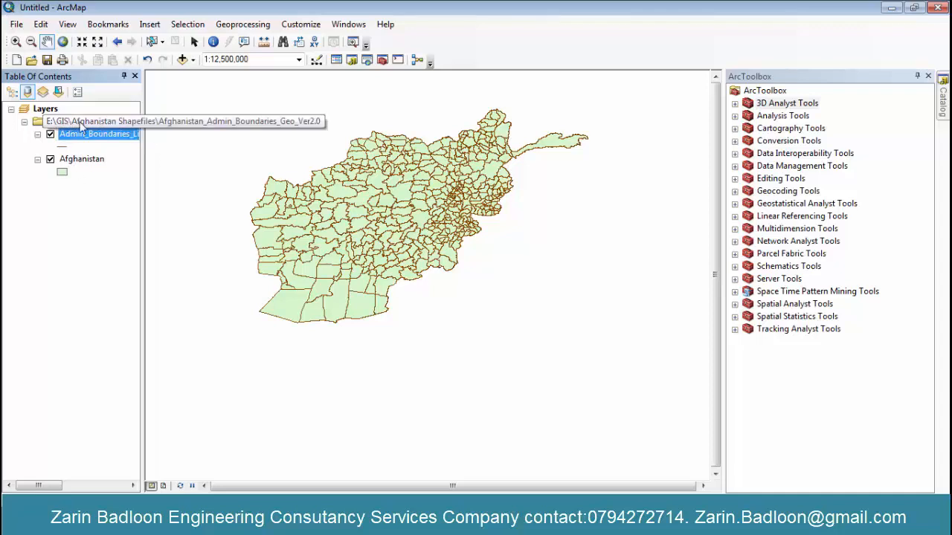
{"action": "left_click", "coordinate": [942, 110]}
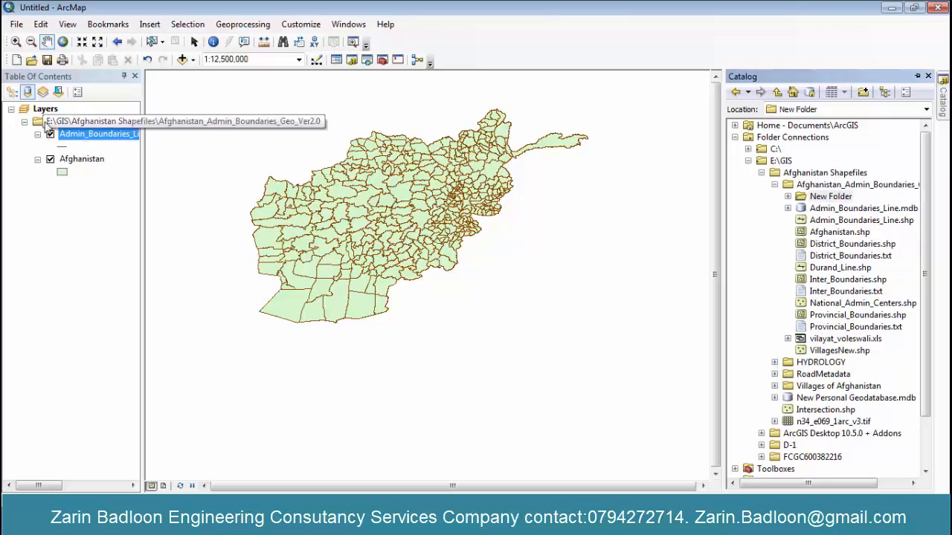
{"action": "left_click", "coordinate": [749, 150]}
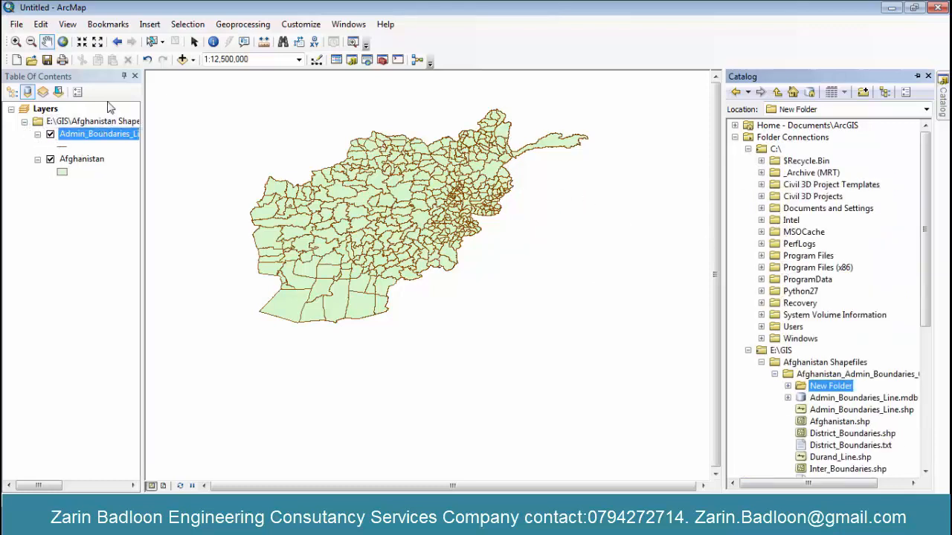
{"action": "left_click", "coordinate": [28, 91]}
List the layers by selection, make both Admin_Boundaries_Line and Afghanistan non-selectable, and make Admin_Boundaries_Line selectable again
{"action": "left_click", "coordinate": [43, 93]}
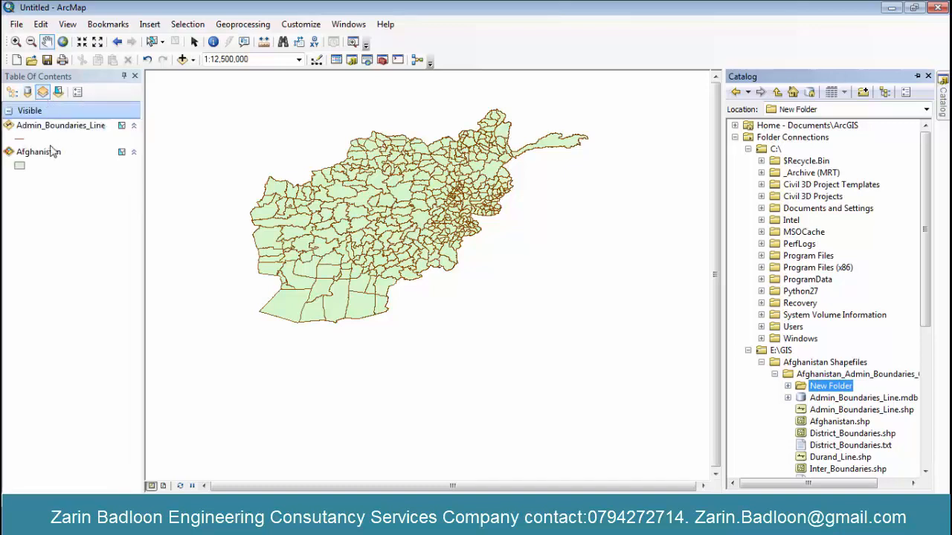
{"action": "left_click", "coordinate": [122, 125]}
{"action": "left_click", "coordinate": [124, 150]}
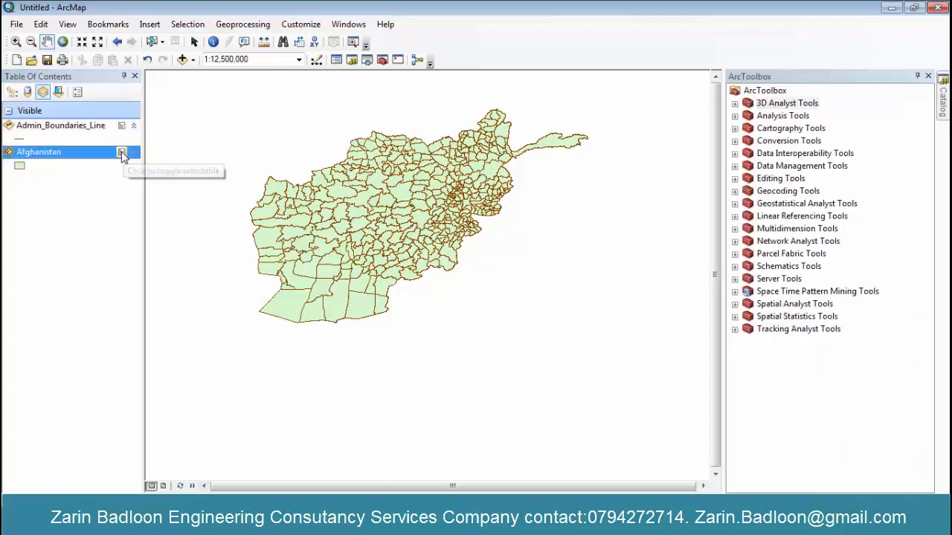
{"action": "left_click", "coordinate": [122, 126]}
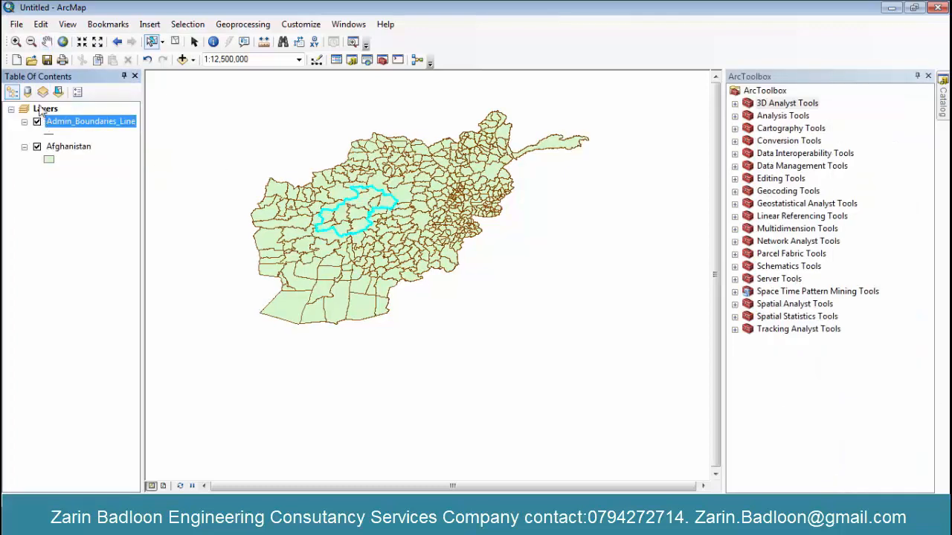
Open the Layers data frame's properties to view its general settings and dismiss them unchanged
{"action": "right_click", "coordinate": [42, 108]}
{"action": "left_click", "coordinate": [104, 414]}
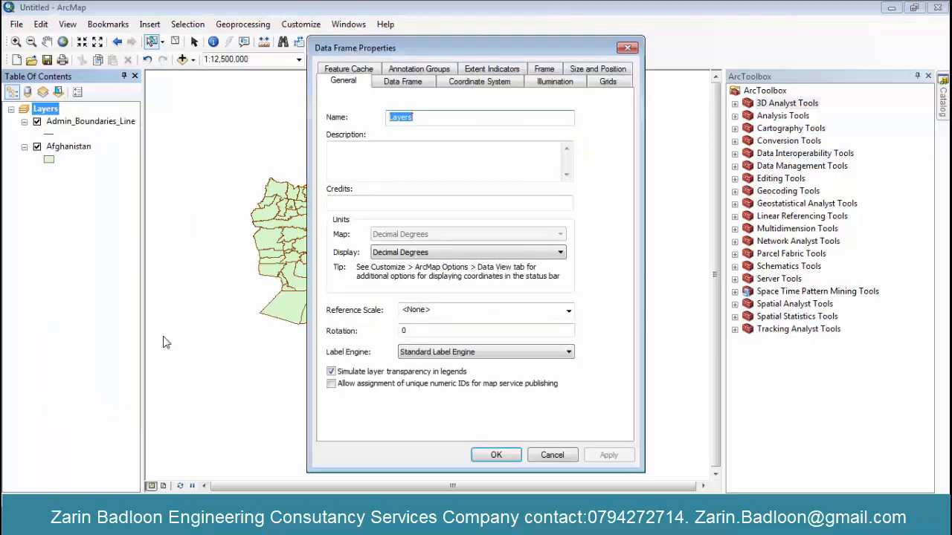
{"action": "left_click", "coordinate": [626, 50]}
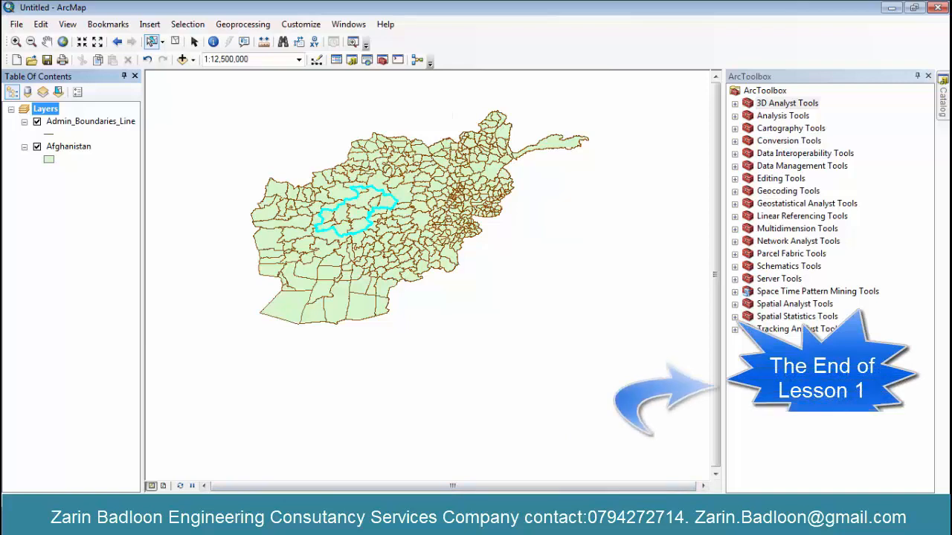
{"action": "left_click", "coordinate": [487, 521]}
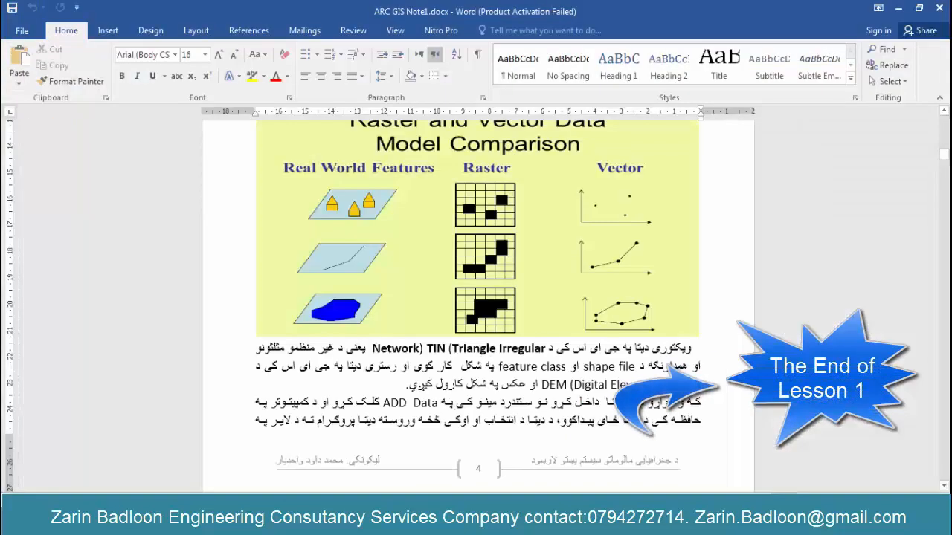
{"action": "left_click", "coordinate": [282, 519]}
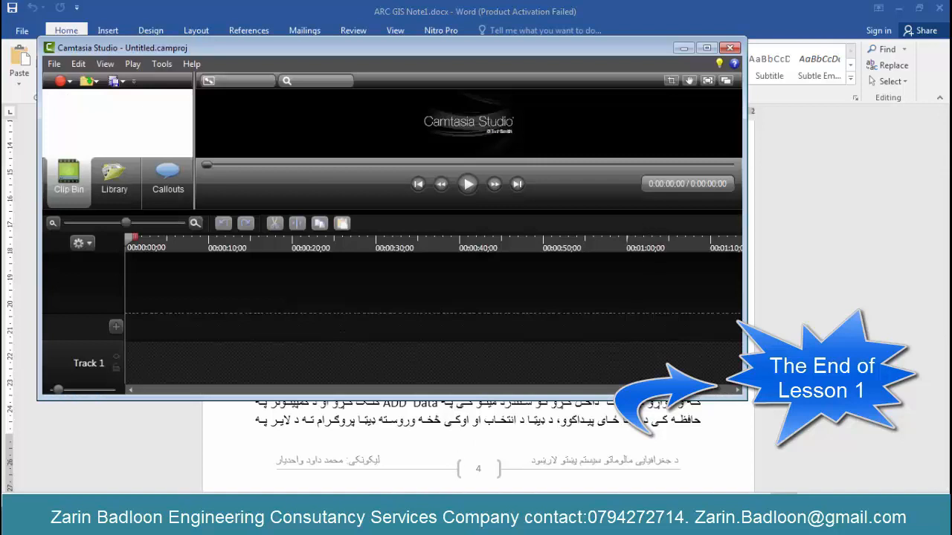
{"action": "mouse_move", "coordinate": [281, 520]}
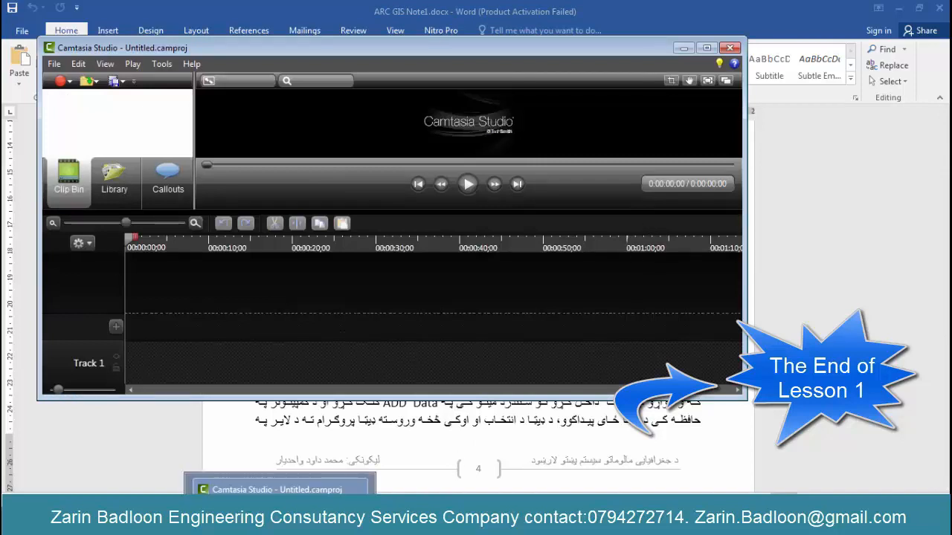
{"action": "left_click", "coordinate": [684, 49]}
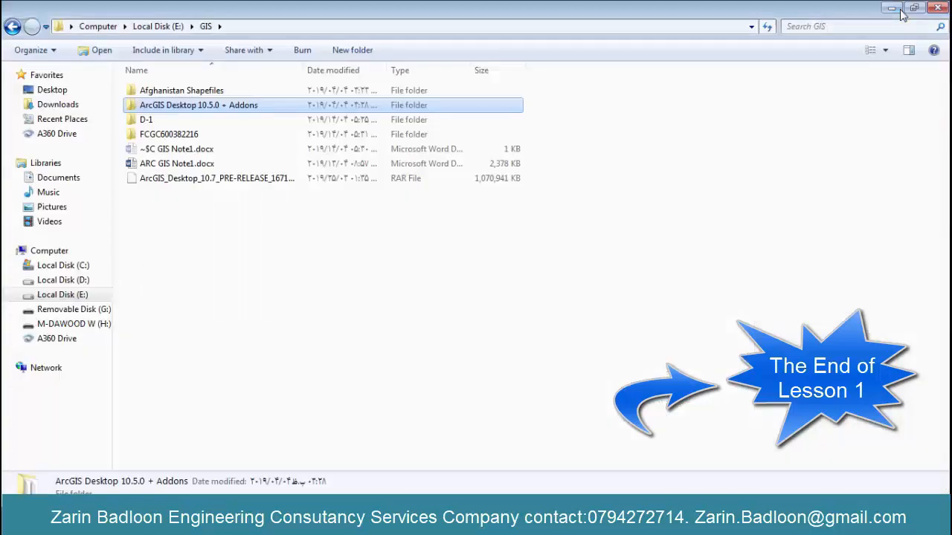
{"action": "left_click", "coordinate": [896, 8]}
{"action": "left_click", "coordinate": [893, 9]}
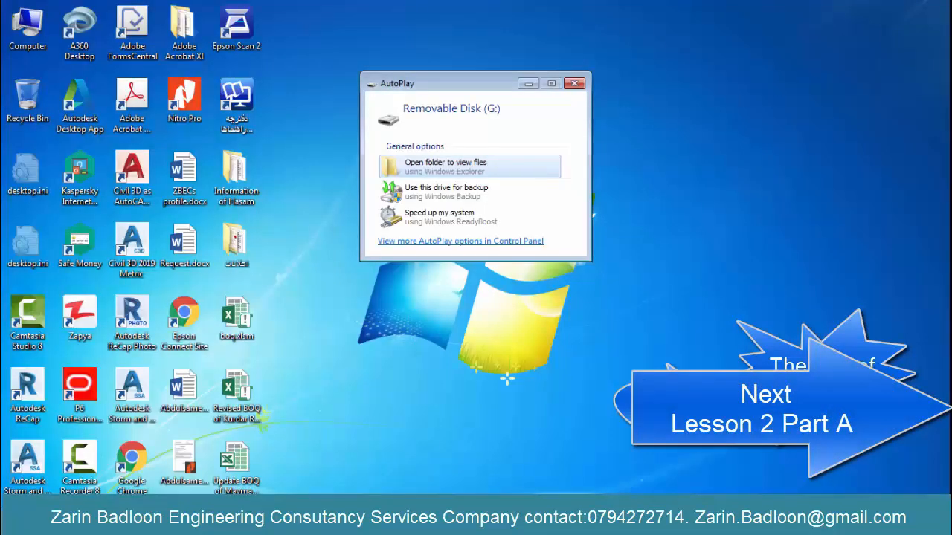
{"action": "left_click", "coordinate": [366, 521]}
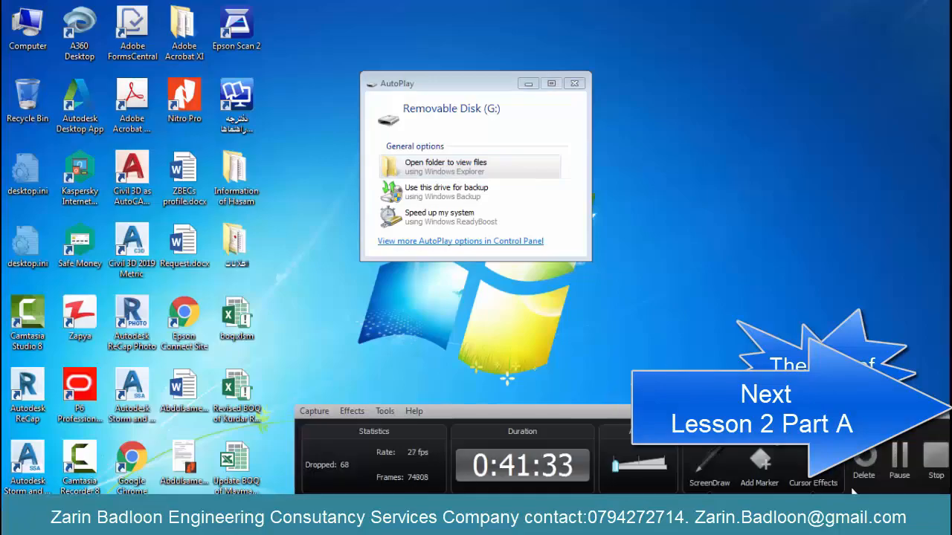
{"action": "left_click", "coordinate": [943, 458]}
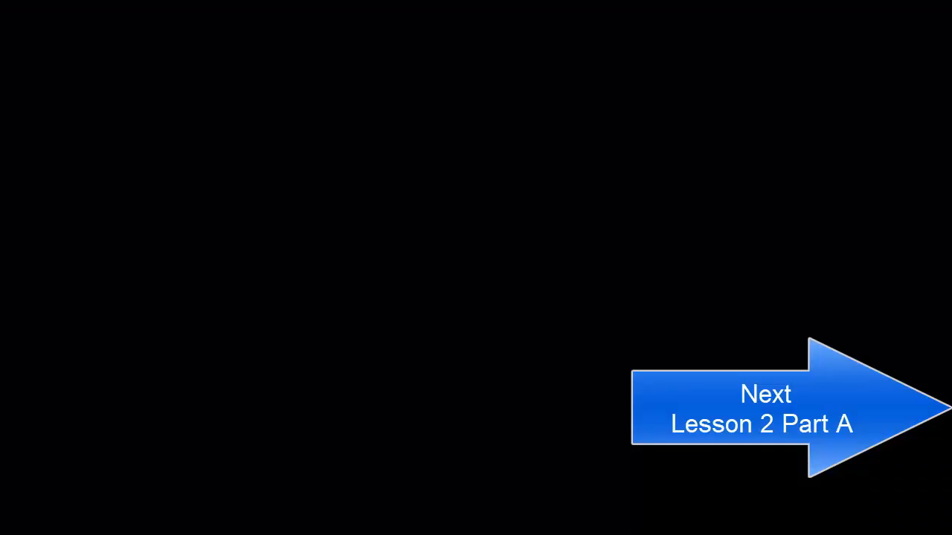